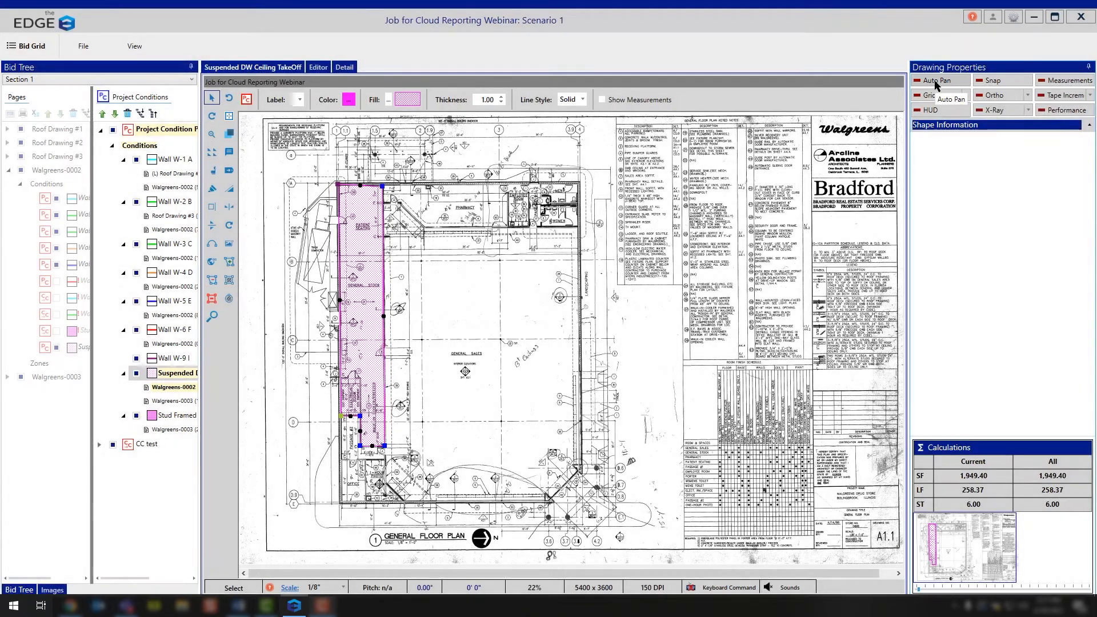
Try starting an area shape in the blank margin of the floor plan sheet with Auto Pan off, and cancel it
scroll(867, 181, up, 5)
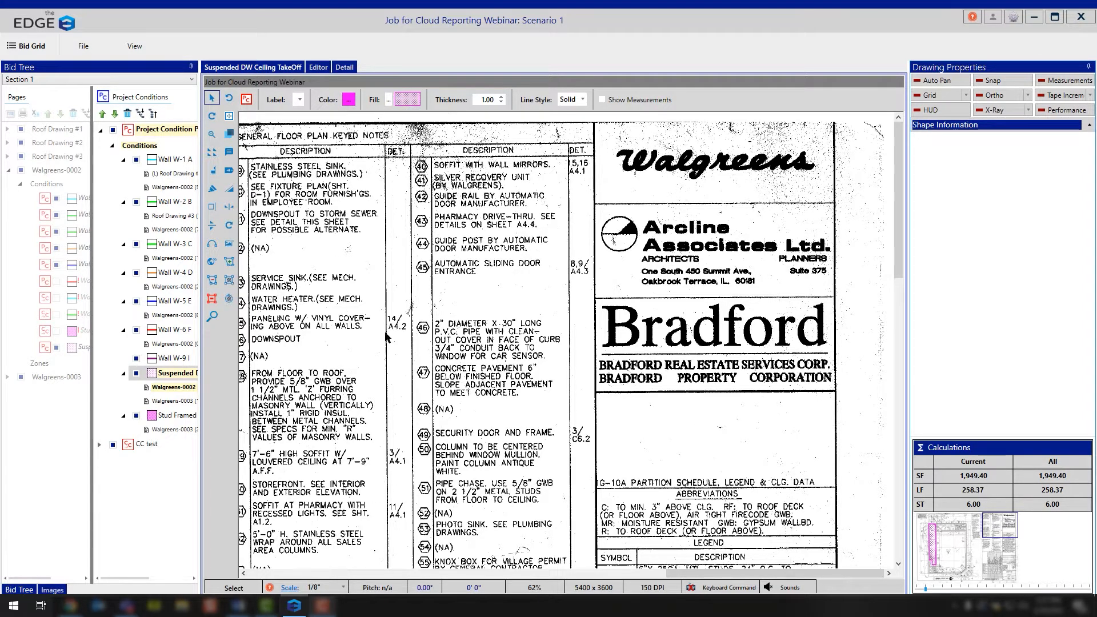
click(229, 262)
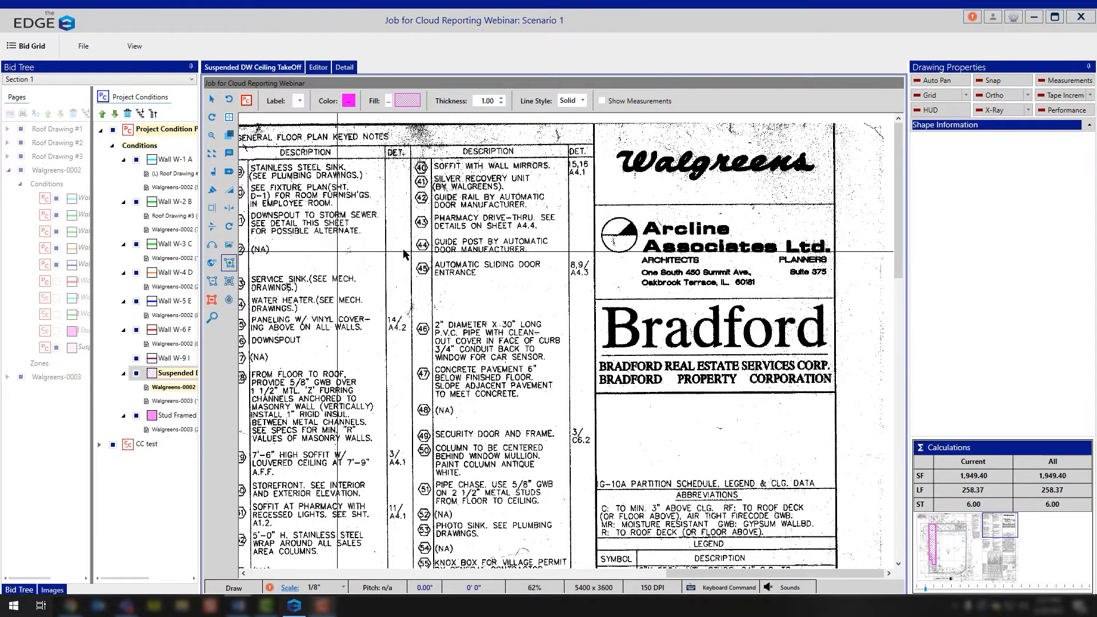
click(856, 235)
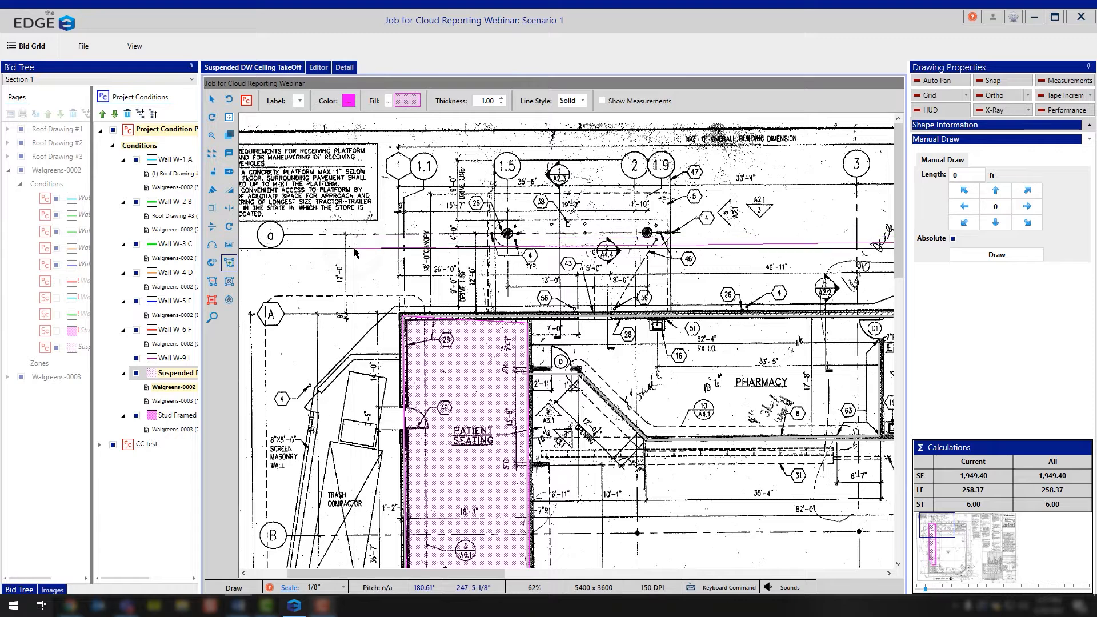
key(Escape)
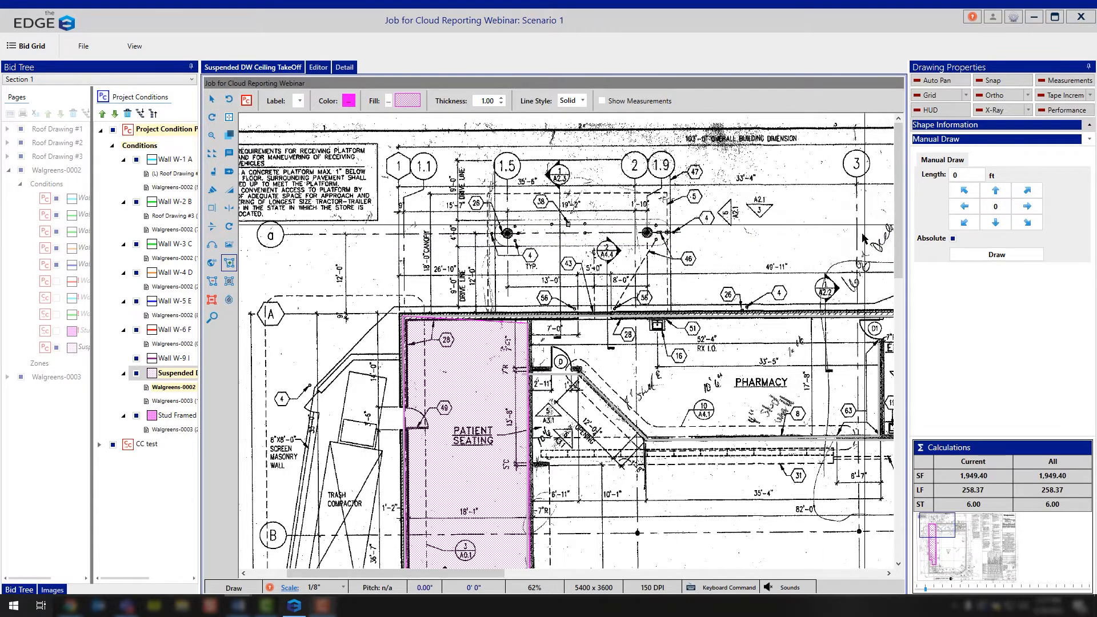
Turn on Auto Pan to move around the floor plan, and switch it off again
click(934, 81)
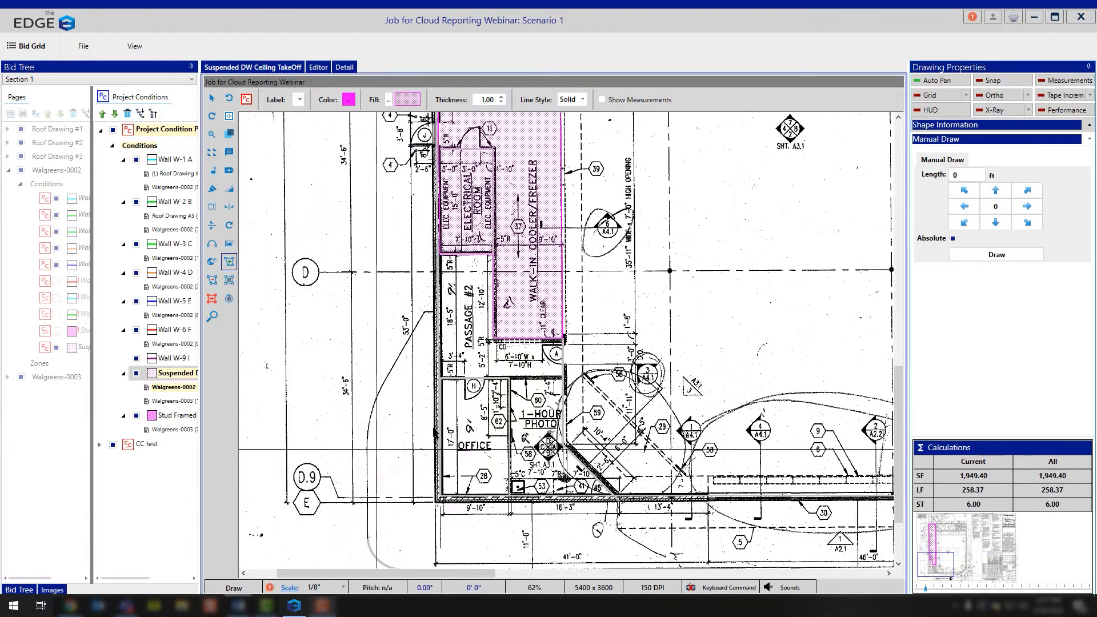
click(926, 81)
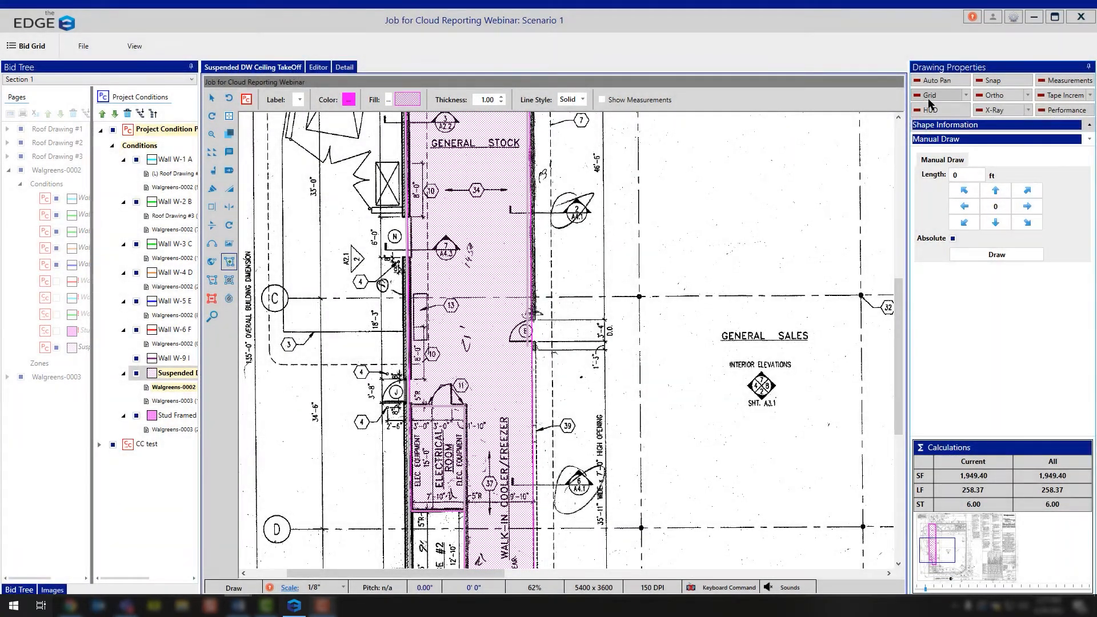
Display the drawing grid and set its X and Y spacing to 60 inches
click(966, 96)
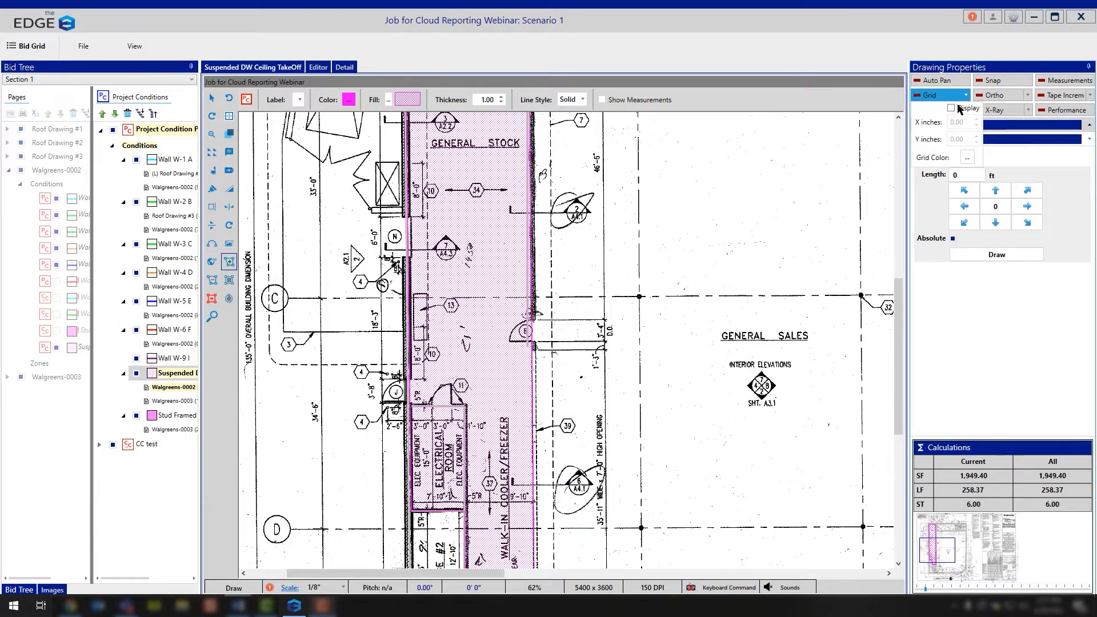
click(958, 108)
click(961, 122)
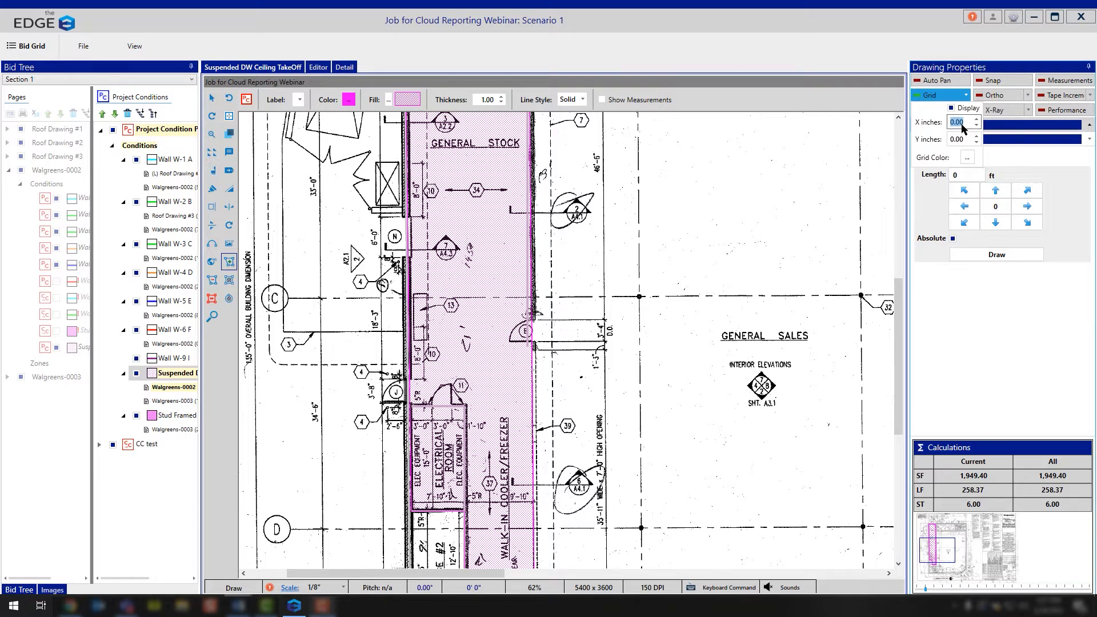
text(60)
click(963, 140)
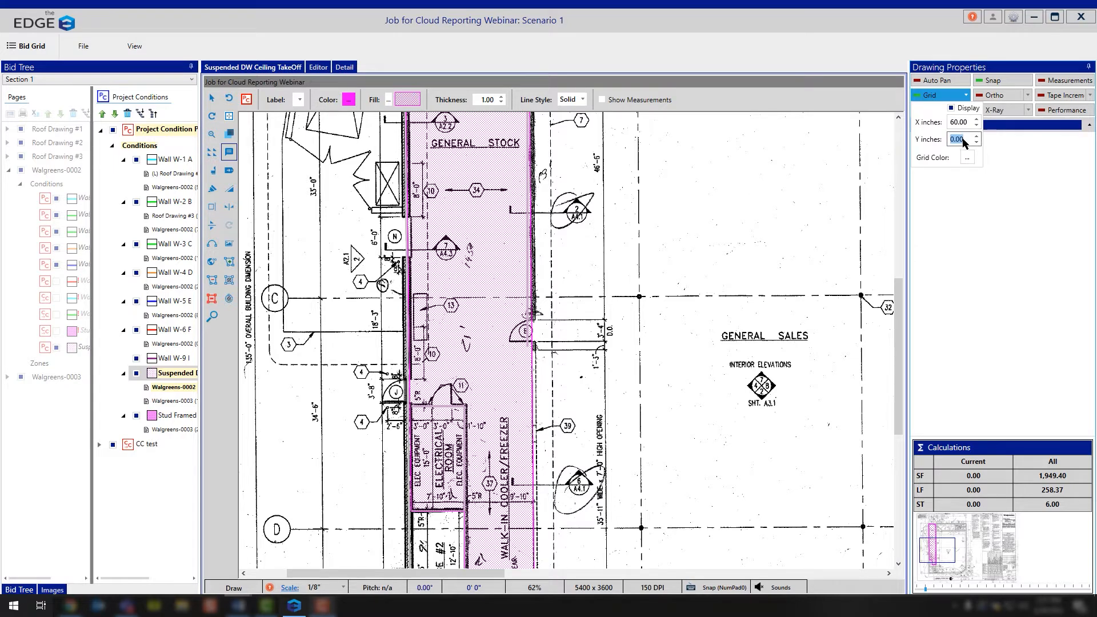
text(60)
Set the grid color to semi-transparent black (#91000000), and switch the grid off after viewing it on the plan
click(968, 158)
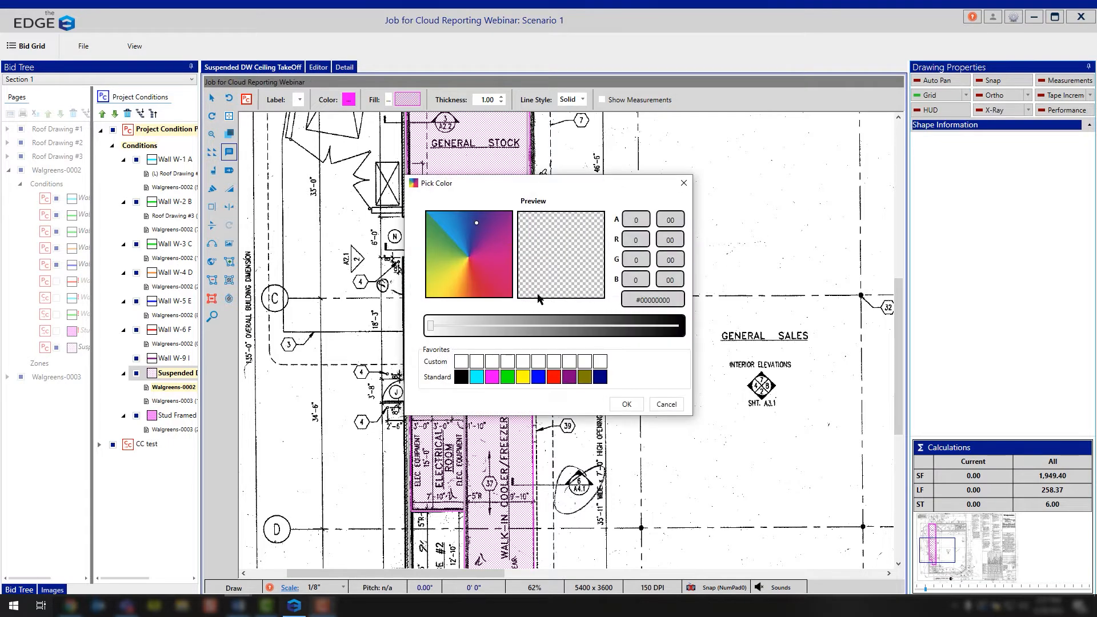
drag(436, 327, 575, 334)
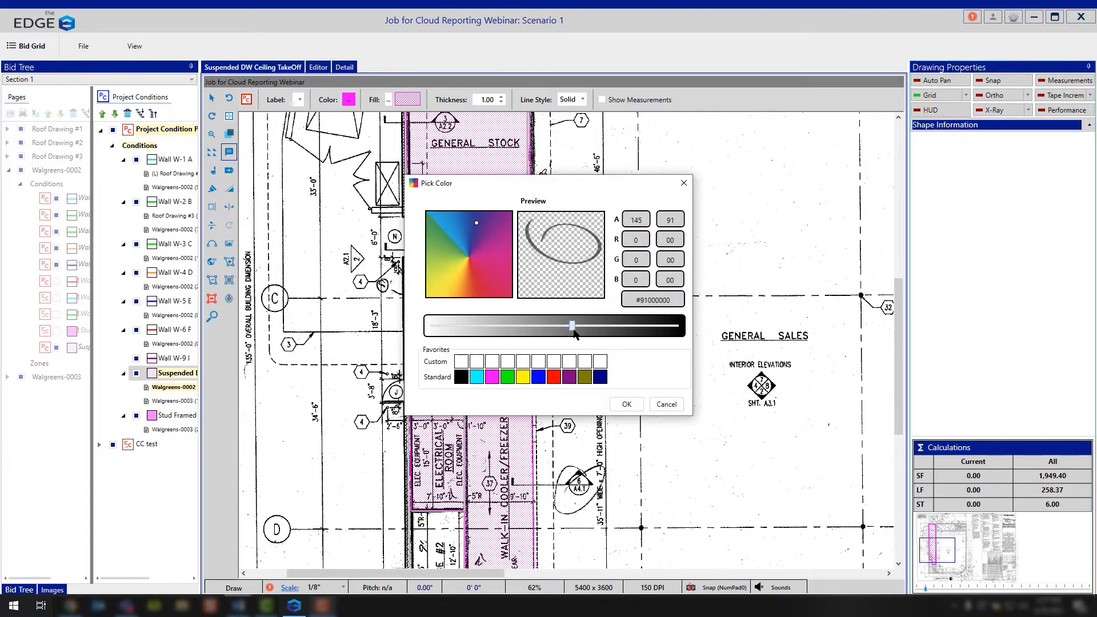
click(627, 405)
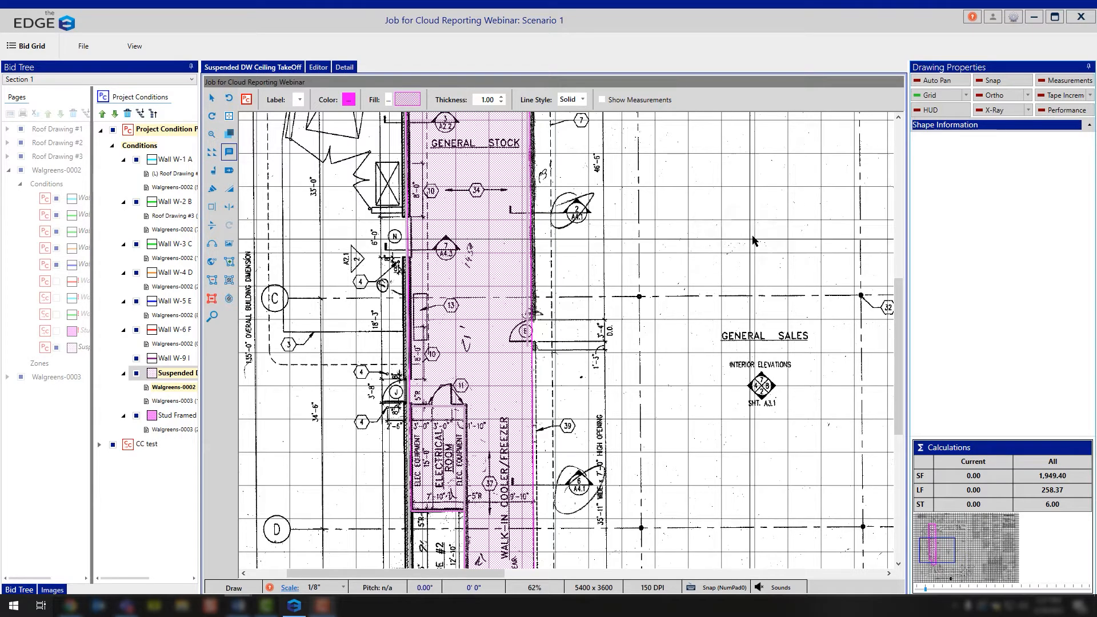
scroll(565, 338, down, 6)
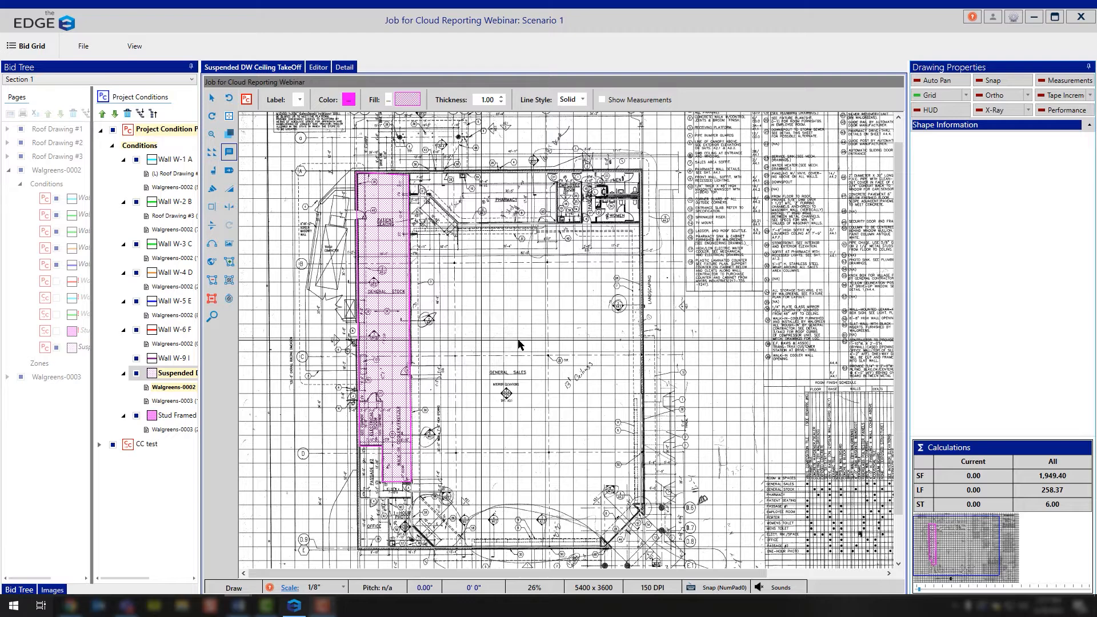
scroll(519, 343, up, 3)
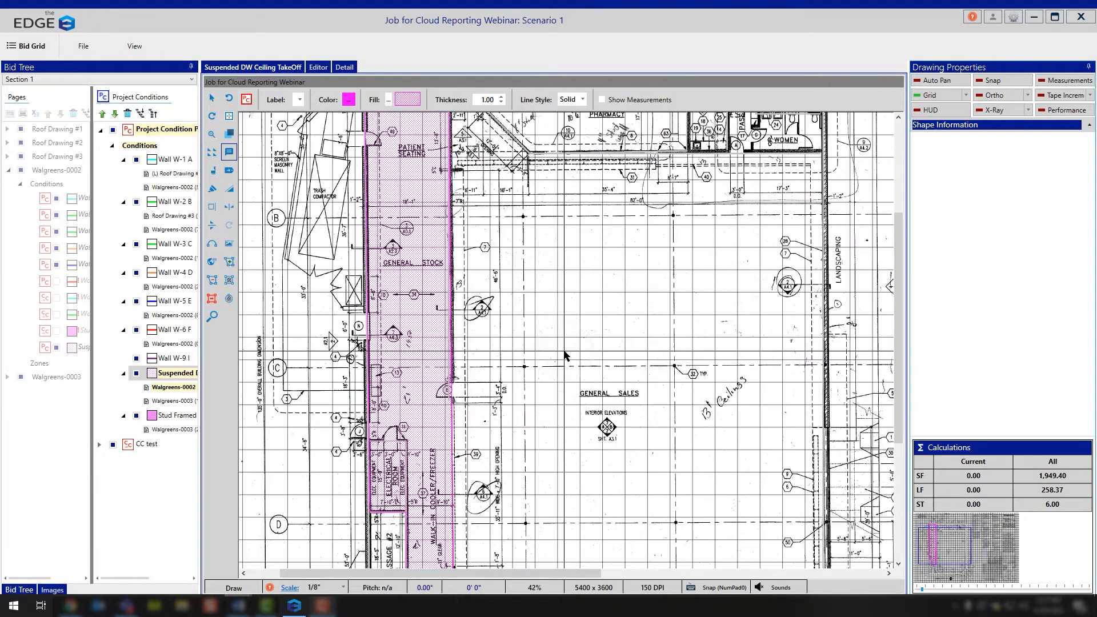
click(954, 96)
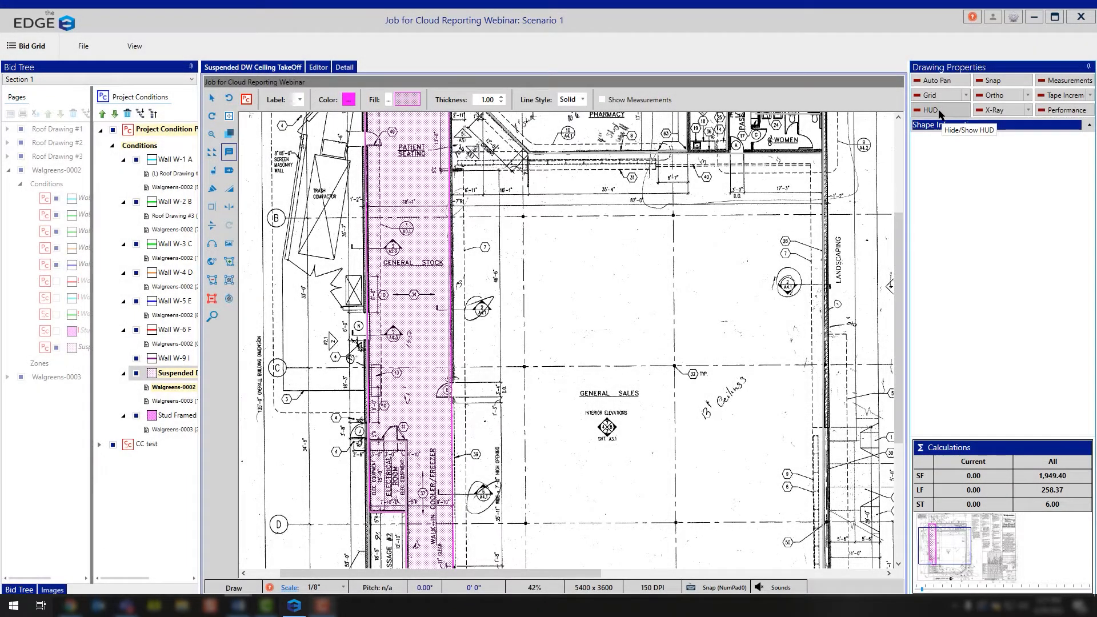
Try the HUD while starting an area along grid line C in General Sales, cancel the shape, and hide the HUD
click(940, 110)
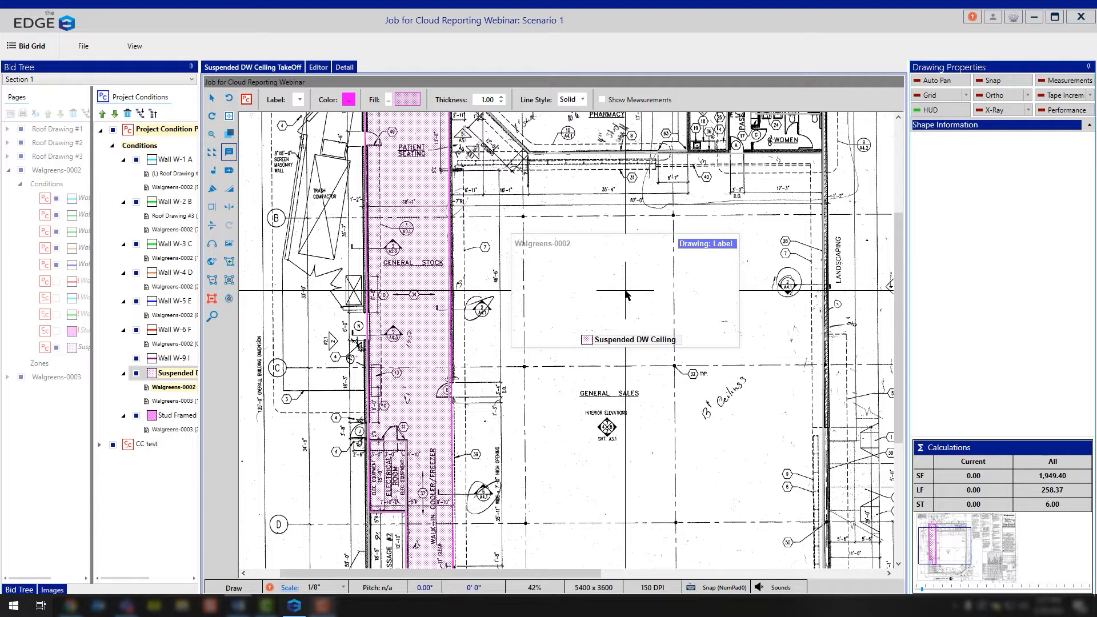
click(230, 264)
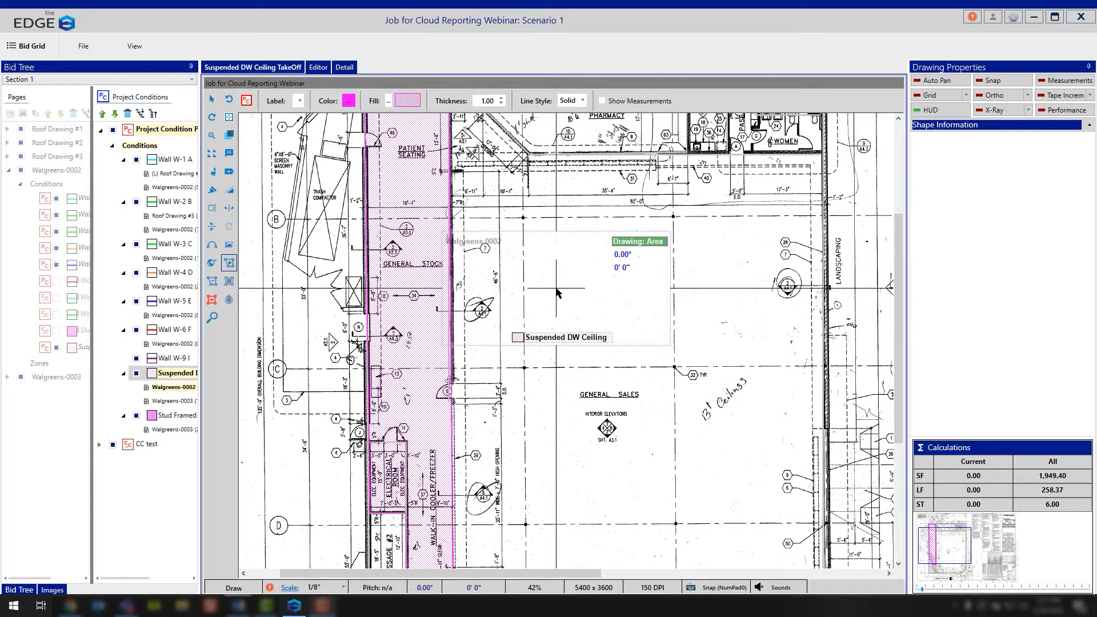
click(524, 369)
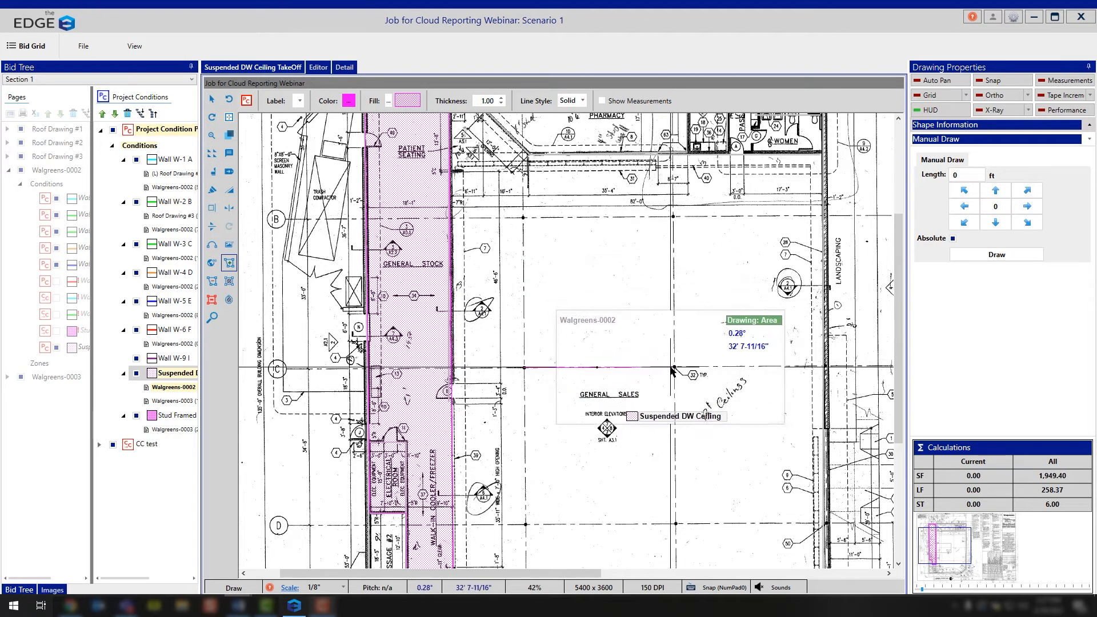
key(Escape)
click(939, 112)
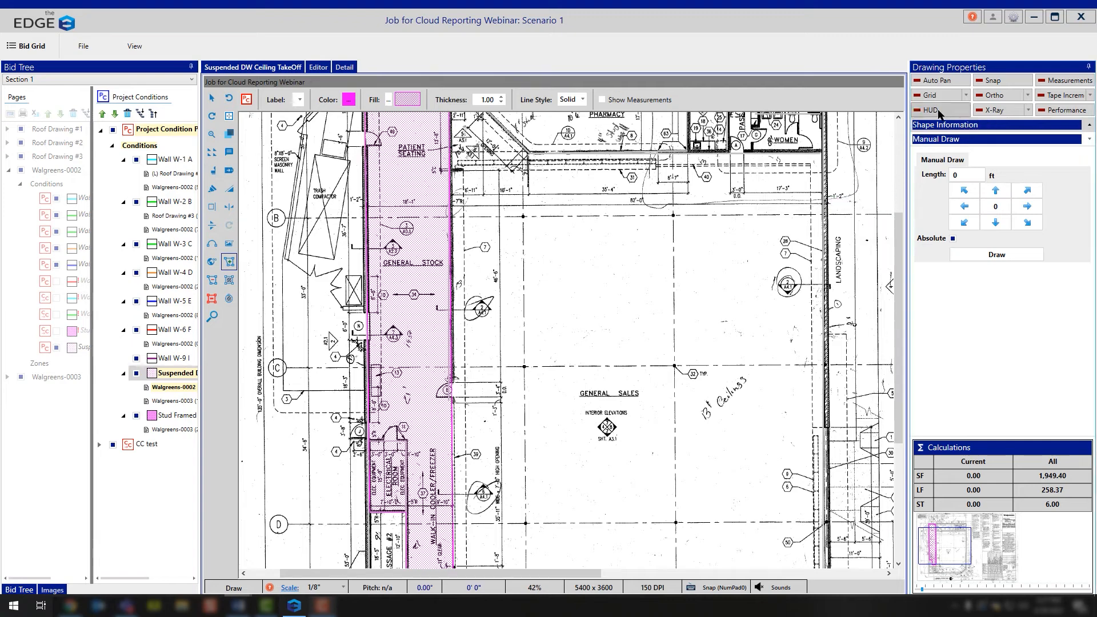
Turn on Snap for drawing areas on the floor plan
click(997, 77)
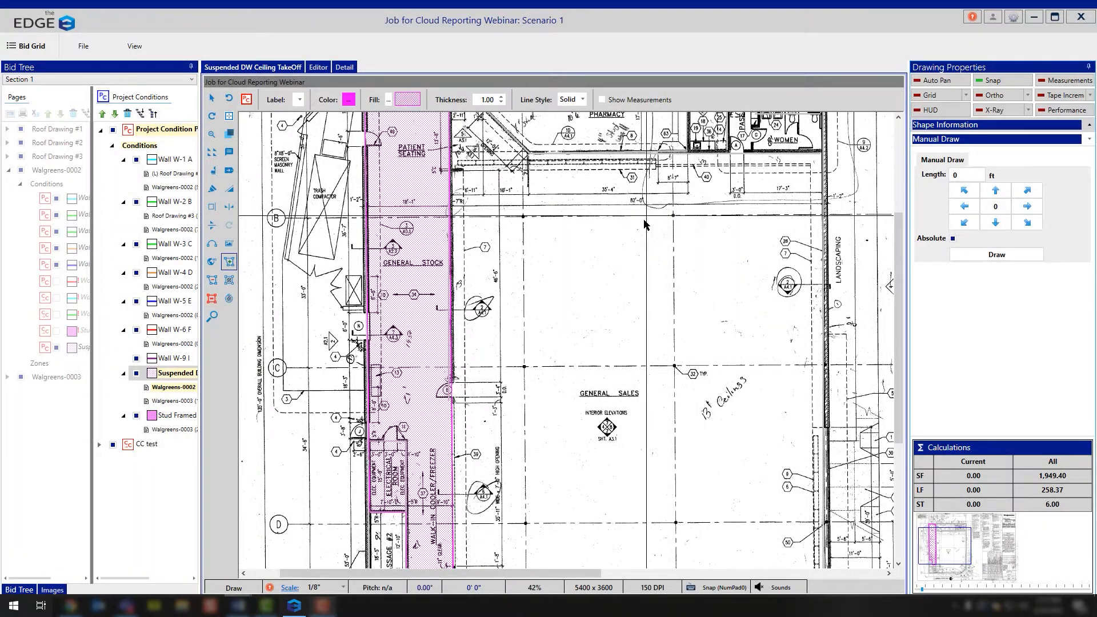
scroll(495, 451, down, 1)
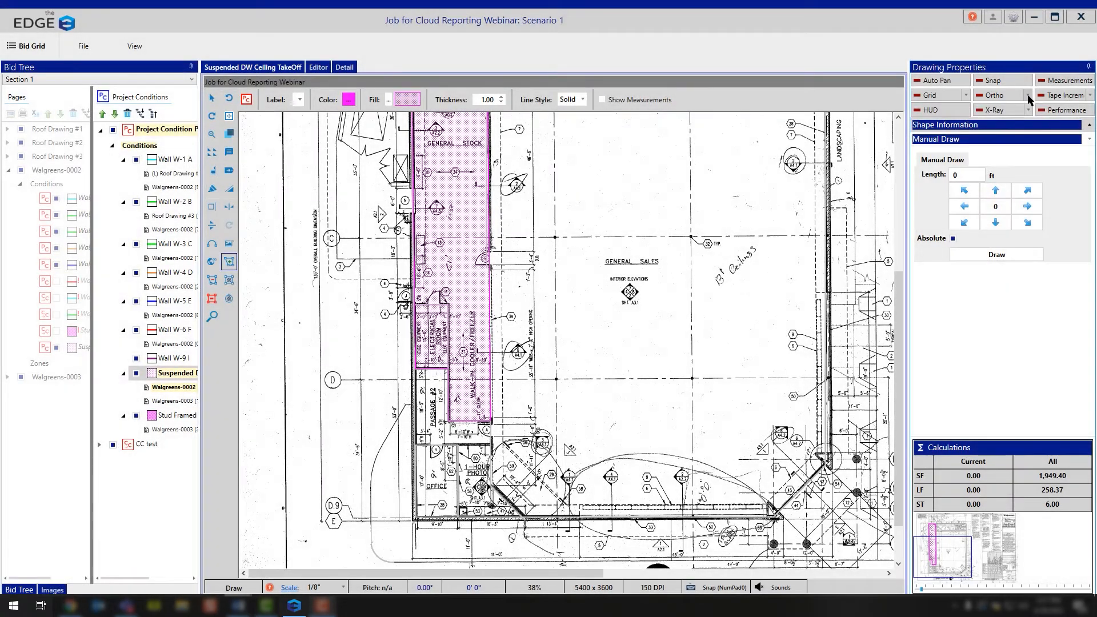
Try Ortho at its default angle while starting an area from grid line C in General Sales, and cancel the shape
click(1027, 95)
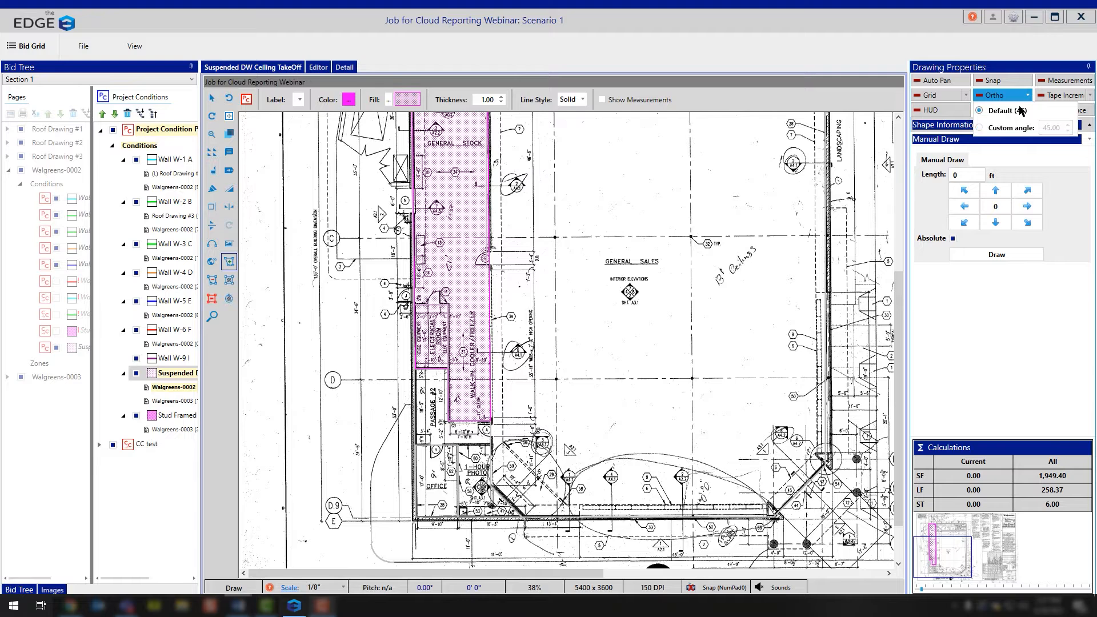
click(1000, 97)
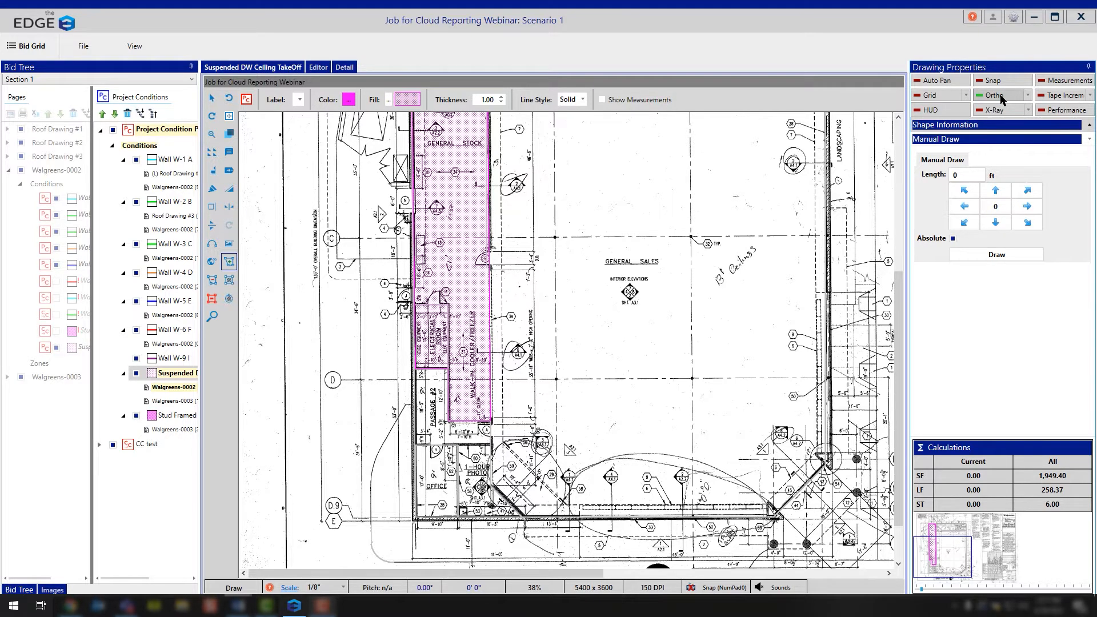
click(555, 237)
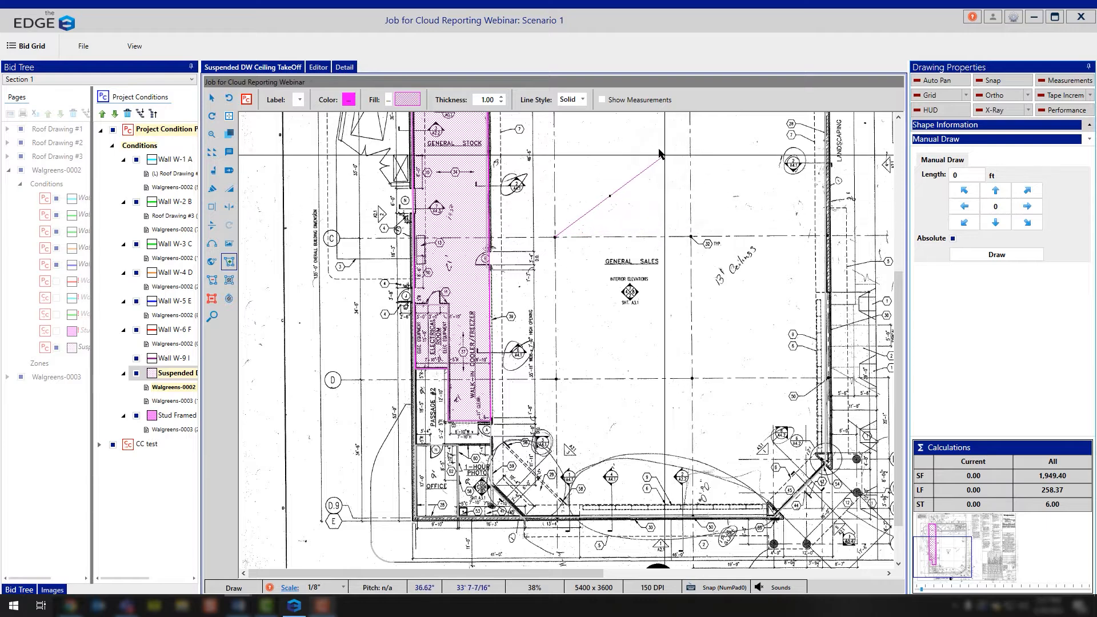
scroll(610, 137, up, 1)
scroll(610, 137, up, 8)
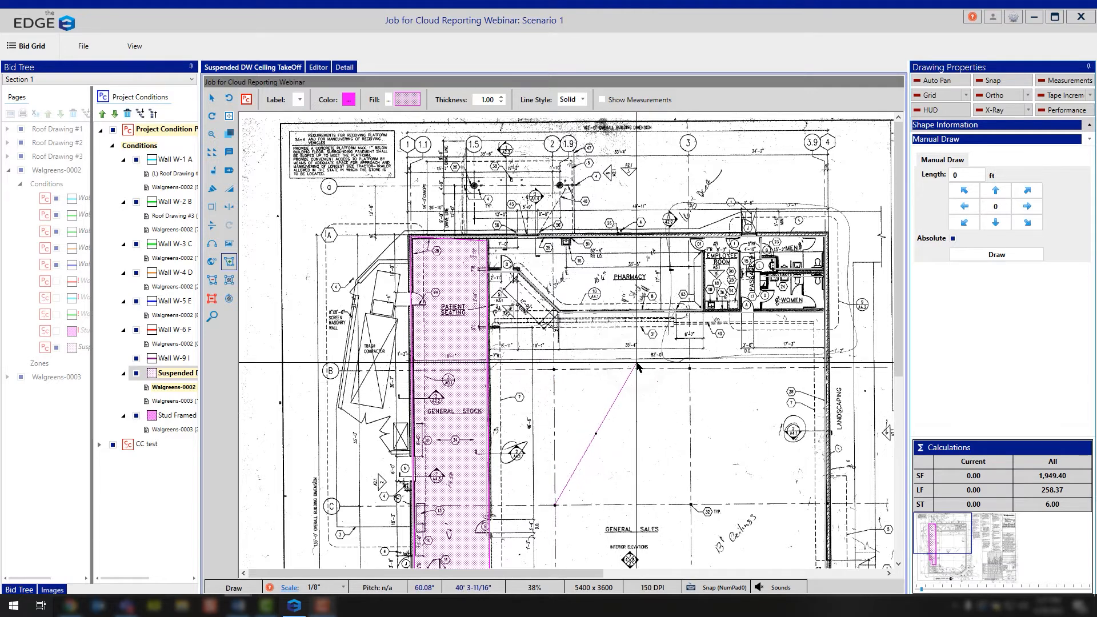
key(shift)
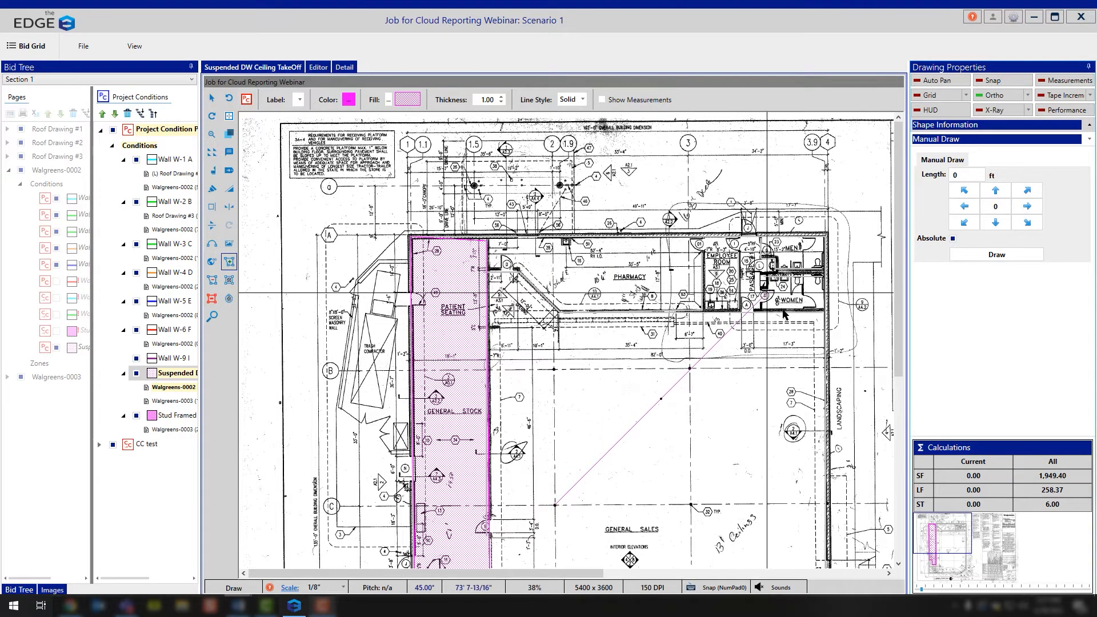
key(Escape)
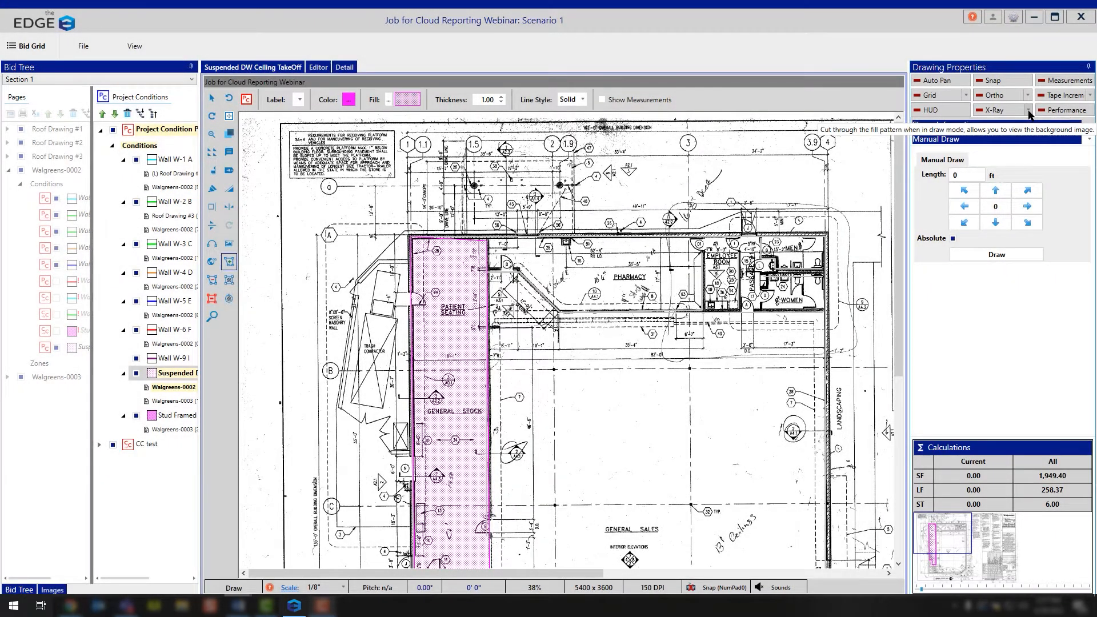
Compare the X-Ray and BleedThru modes on the ceiling fill, leaving BleedThru selected but switched off
scroll(729, 327, down, 1)
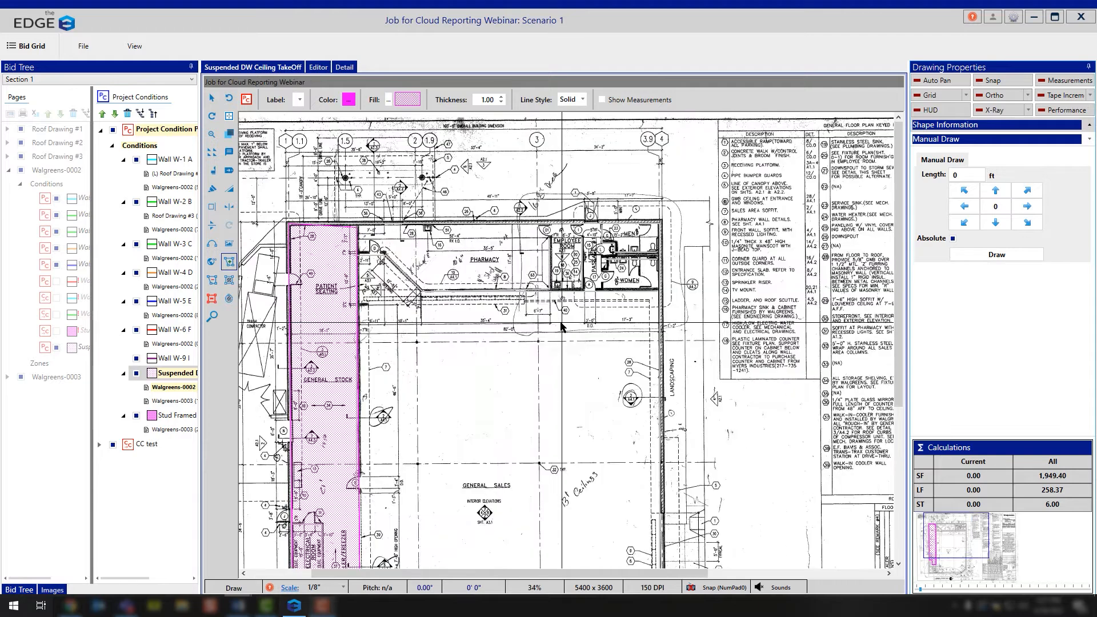
click(993, 111)
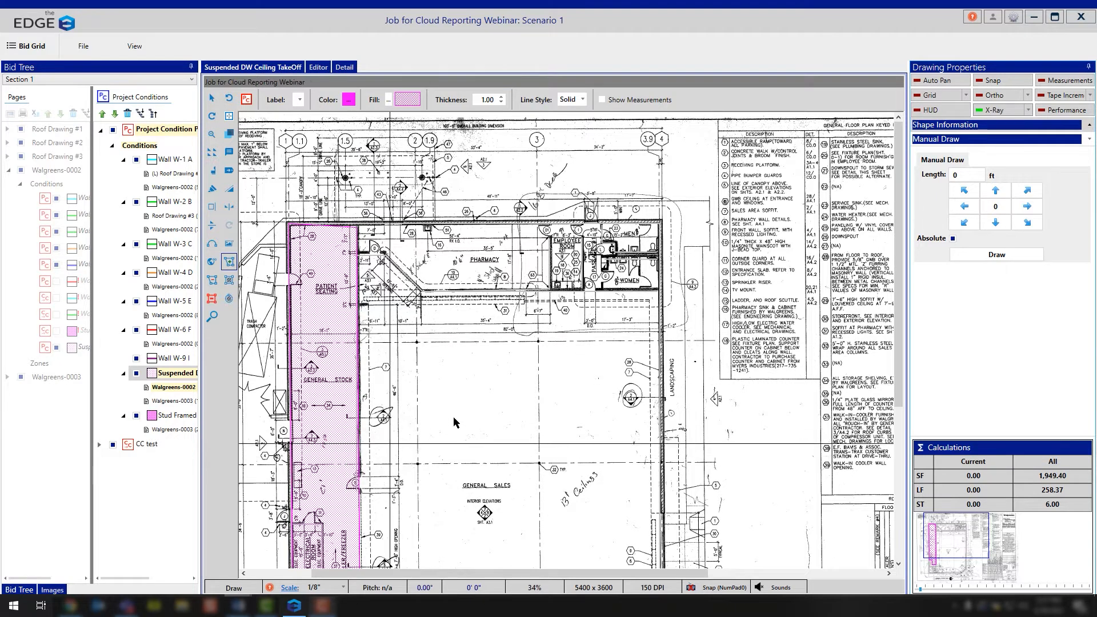
click(1028, 113)
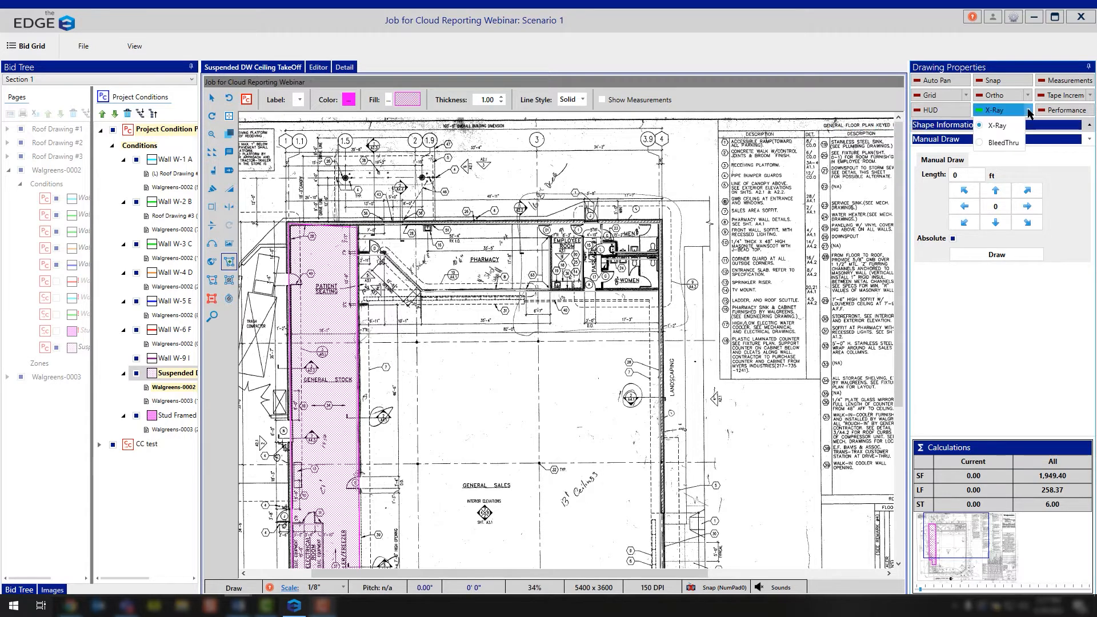
click(1005, 144)
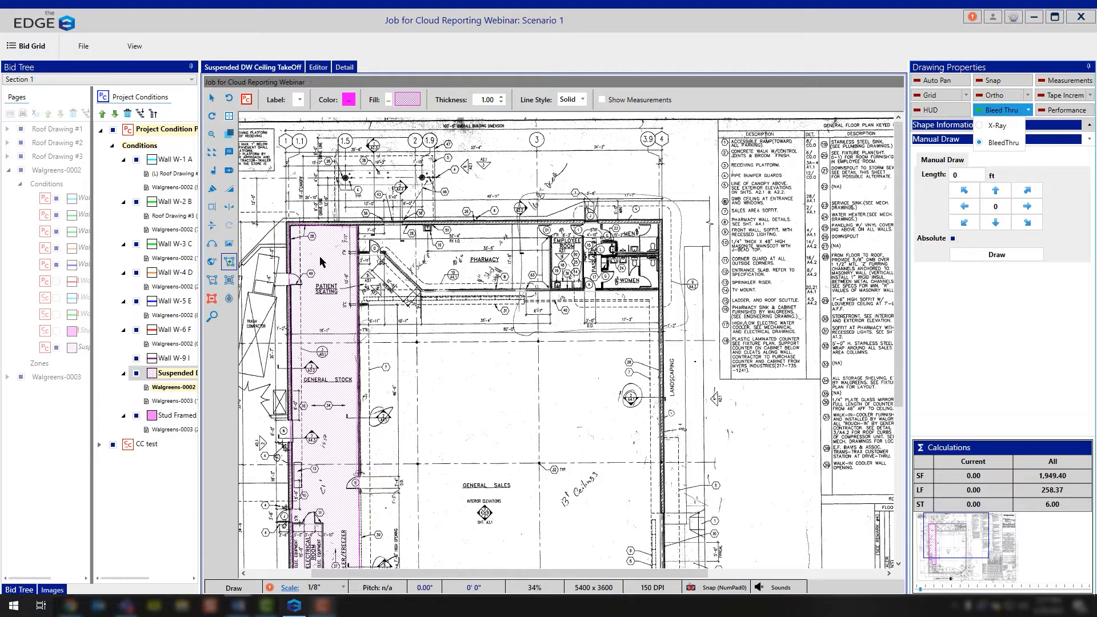
click(1001, 129)
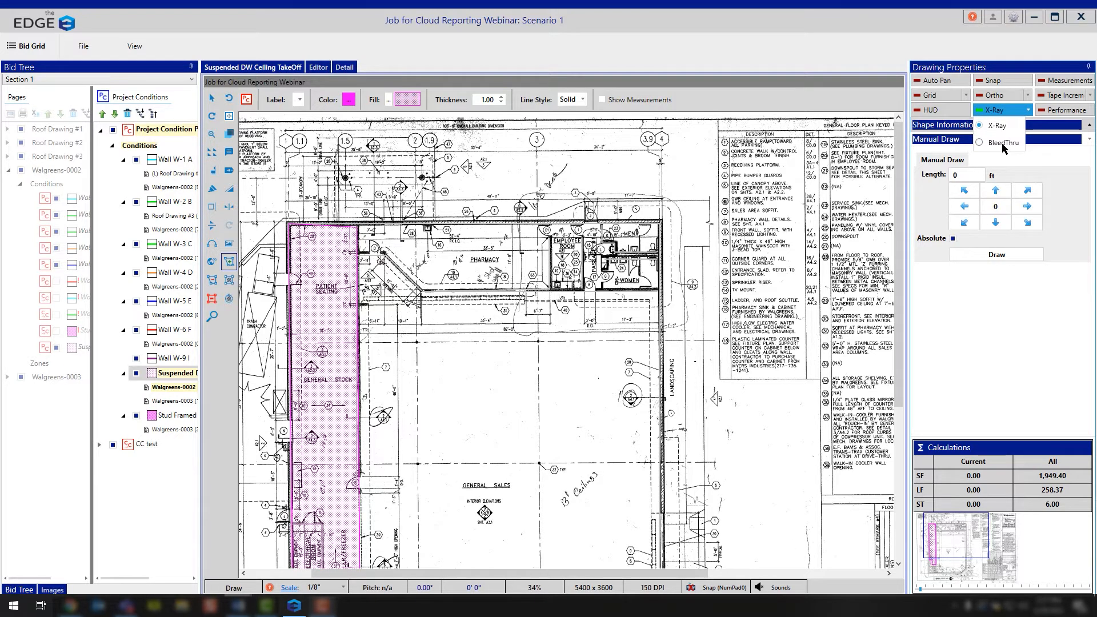
click(1004, 143)
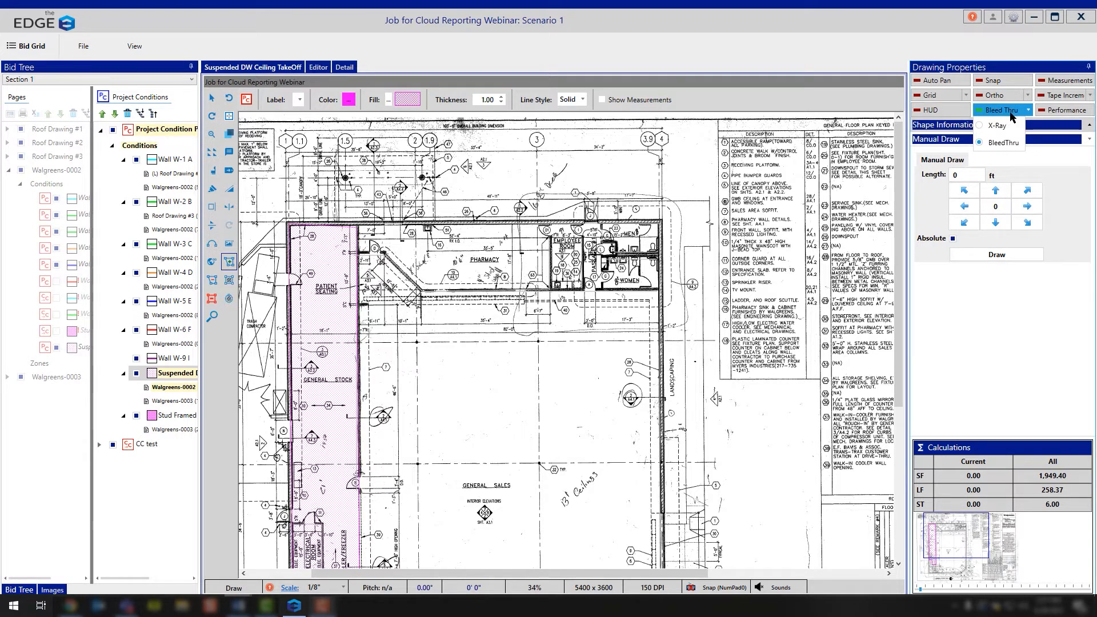
click(1010, 116)
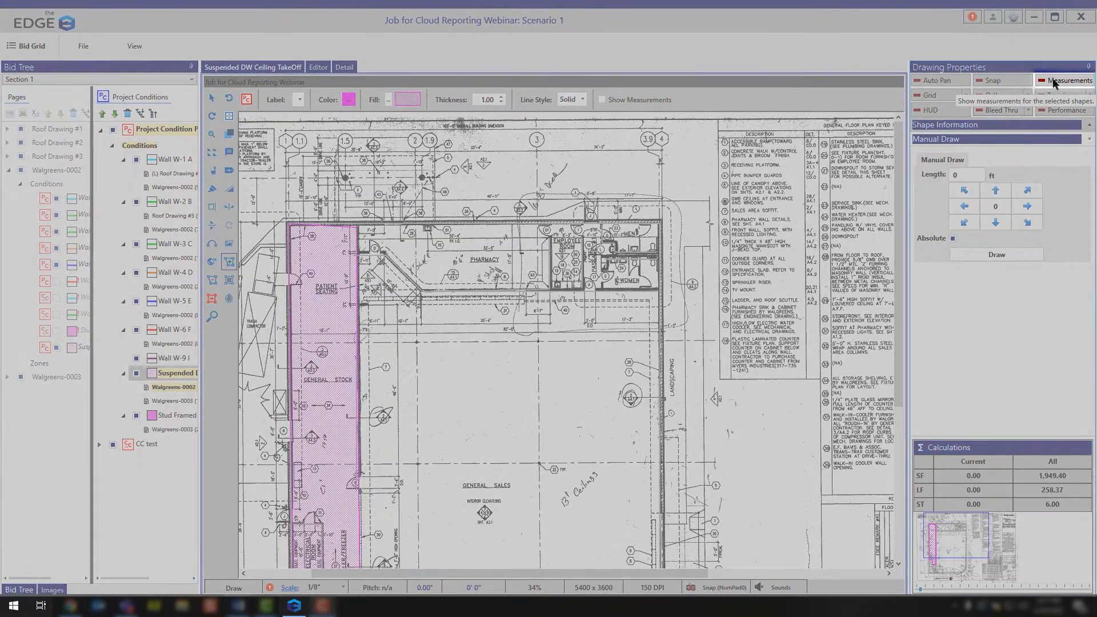
Show Measurements for the selected ceiling area over General Stock, examine its side lengths and area, and turn Measurements off
click(1055, 83)
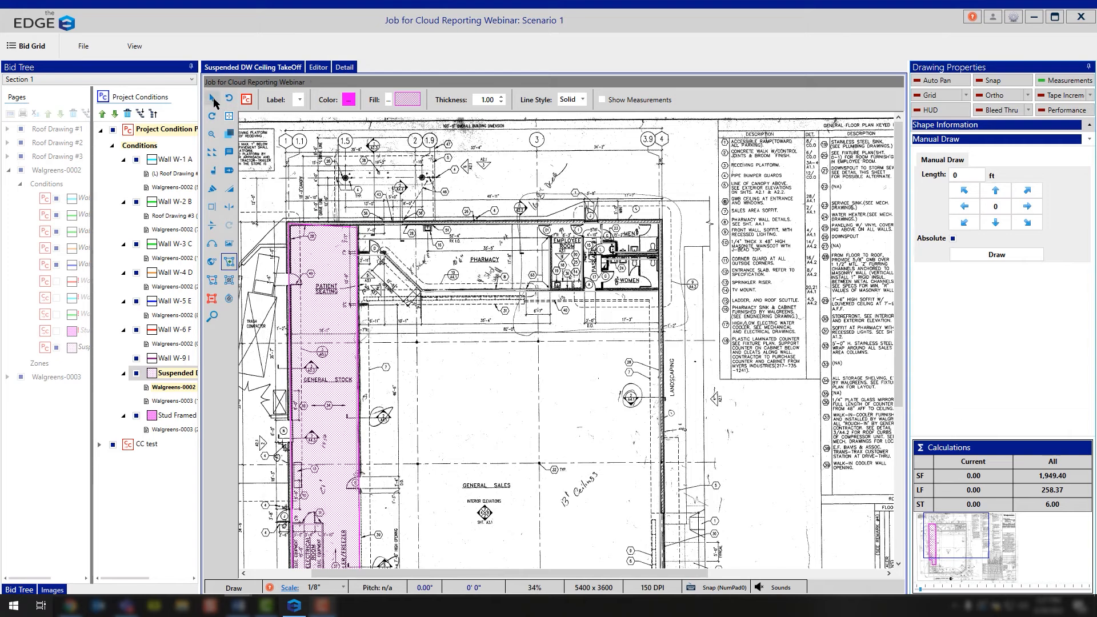
click(213, 101)
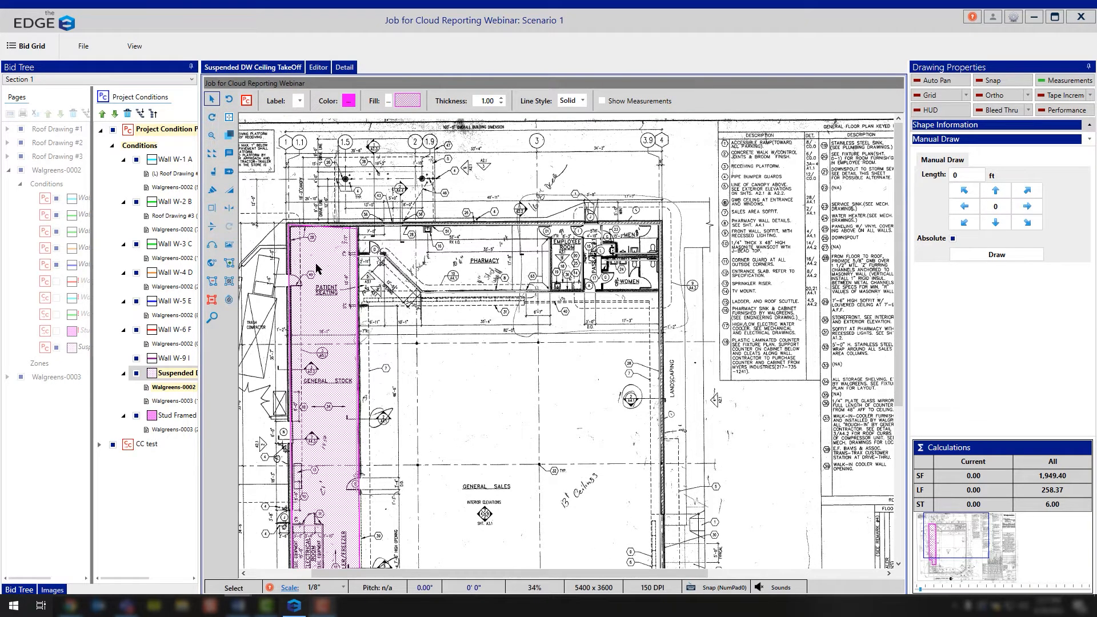
click(336, 281)
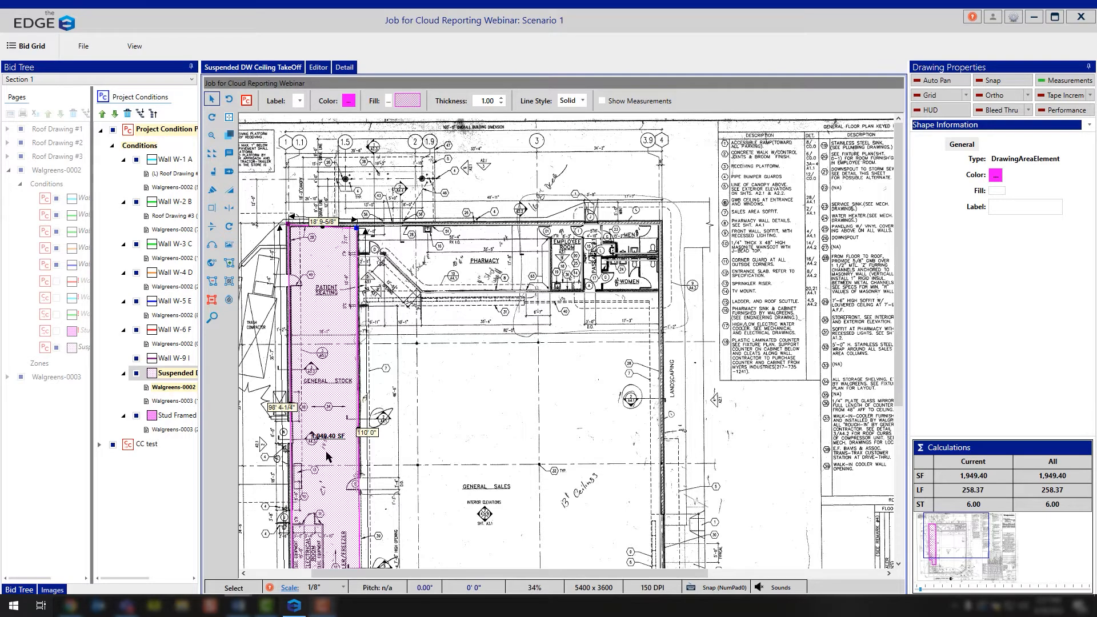
scroll(326, 451, up, 1)
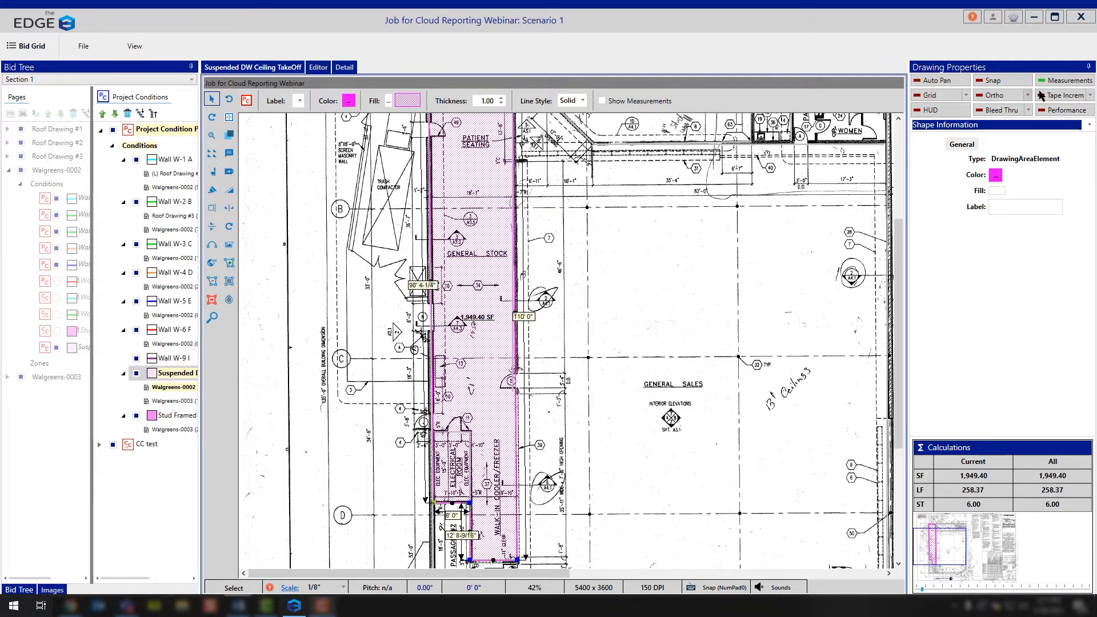
click(1063, 80)
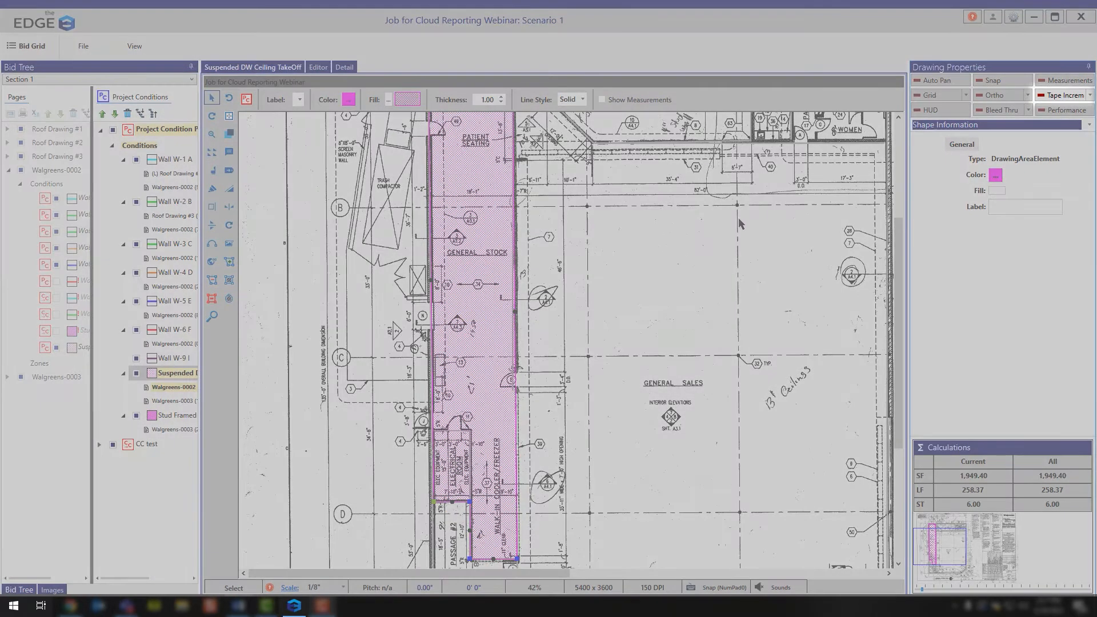
Start an area on grid line B in General Sales to check the running length without Tape Increment, and cancel the shape
scroll(694, 257, down, 1)
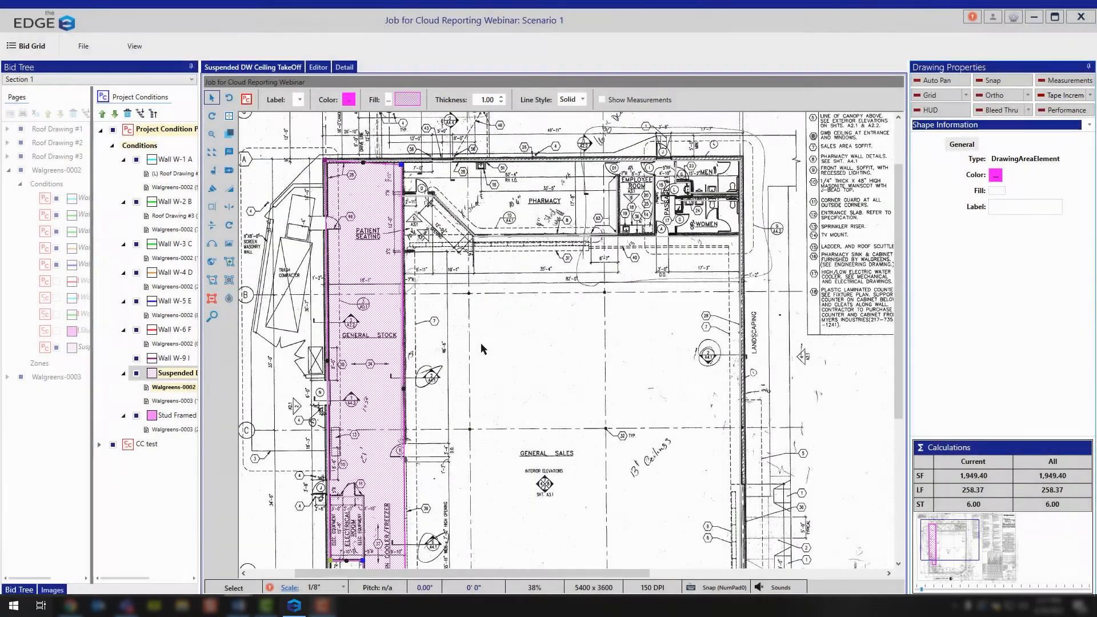
click(230, 263)
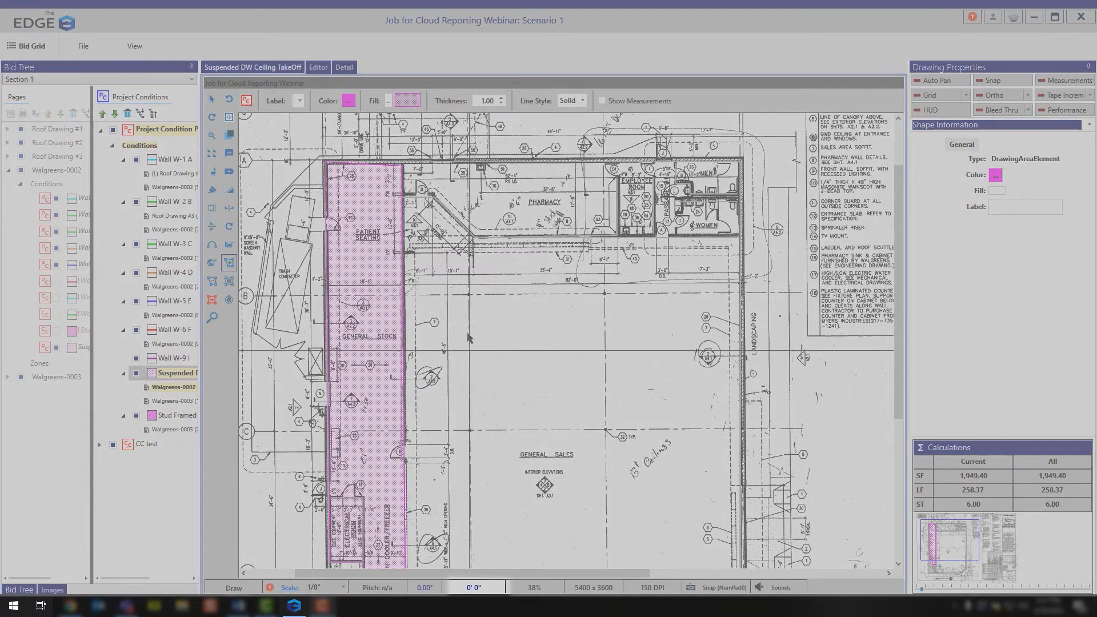
click(471, 294)
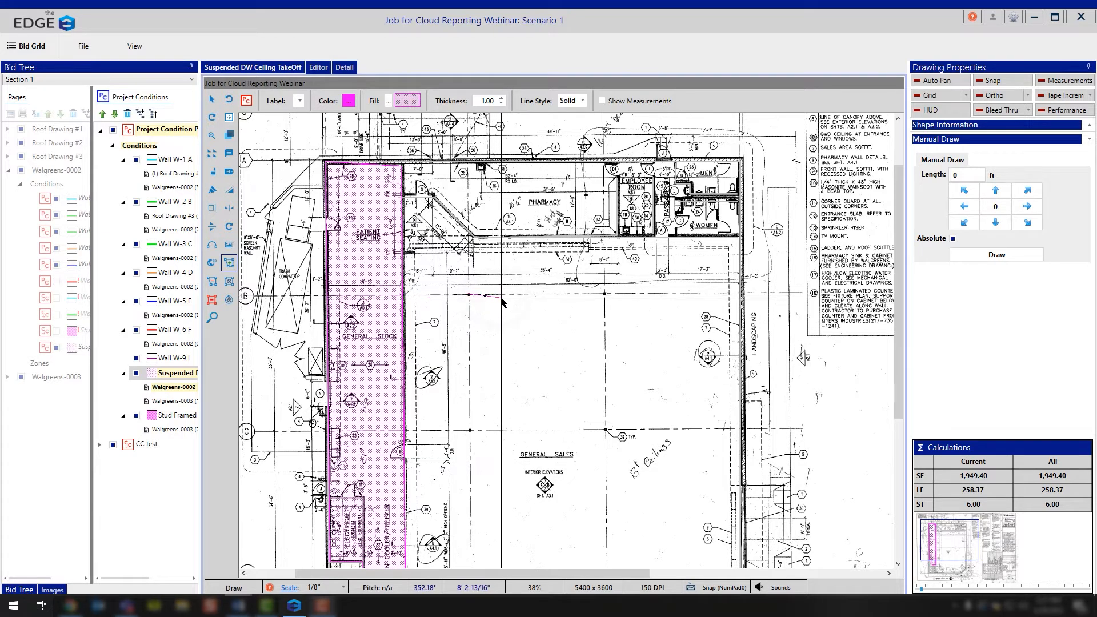
key(Escape)
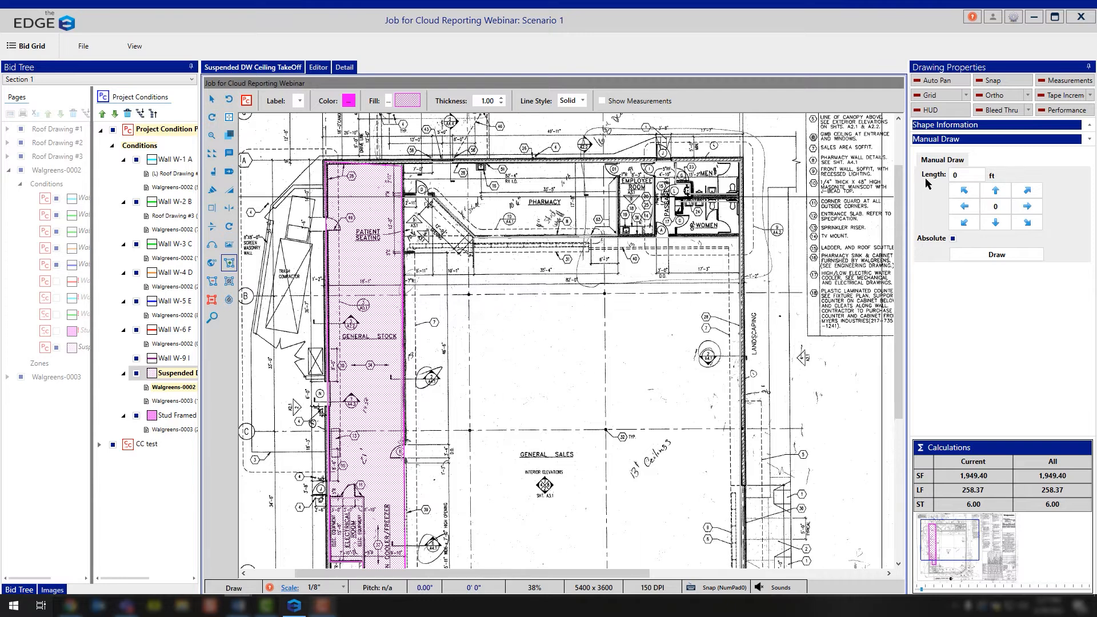
Try Tape Increment at 3" while starting an area in General Sales, and cancel the shape
click(1089, 95)
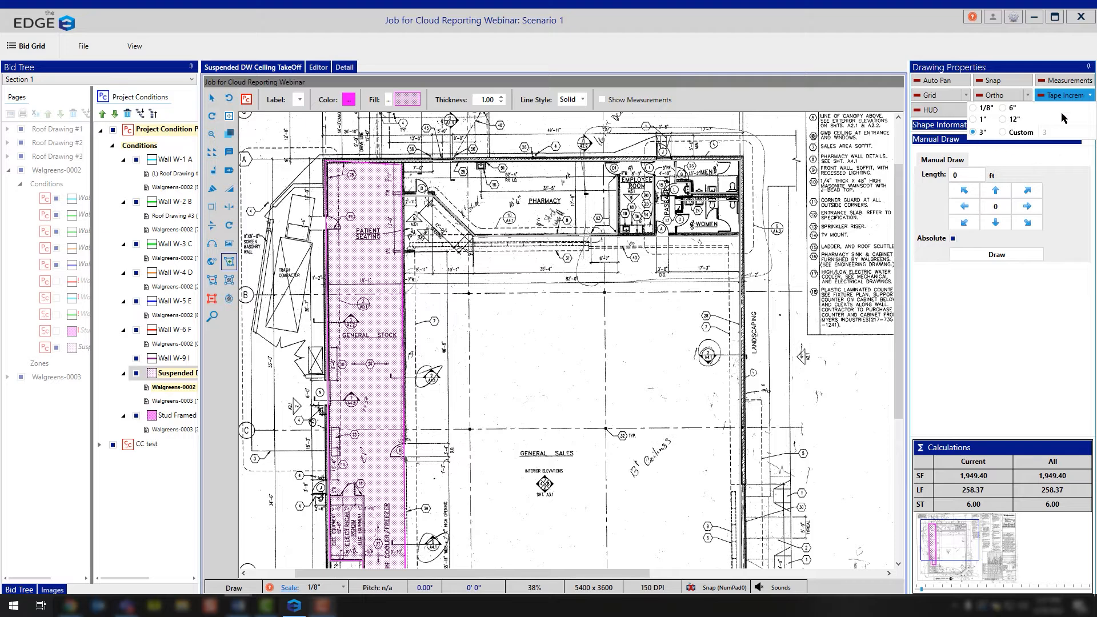
click(1059, 97)
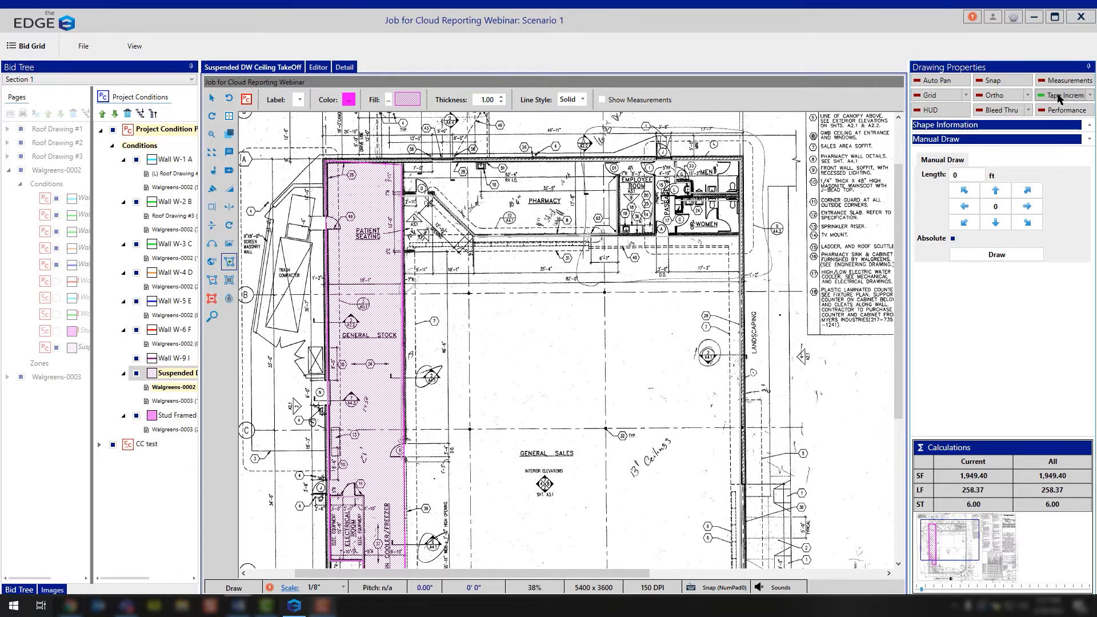
click(511, 337)
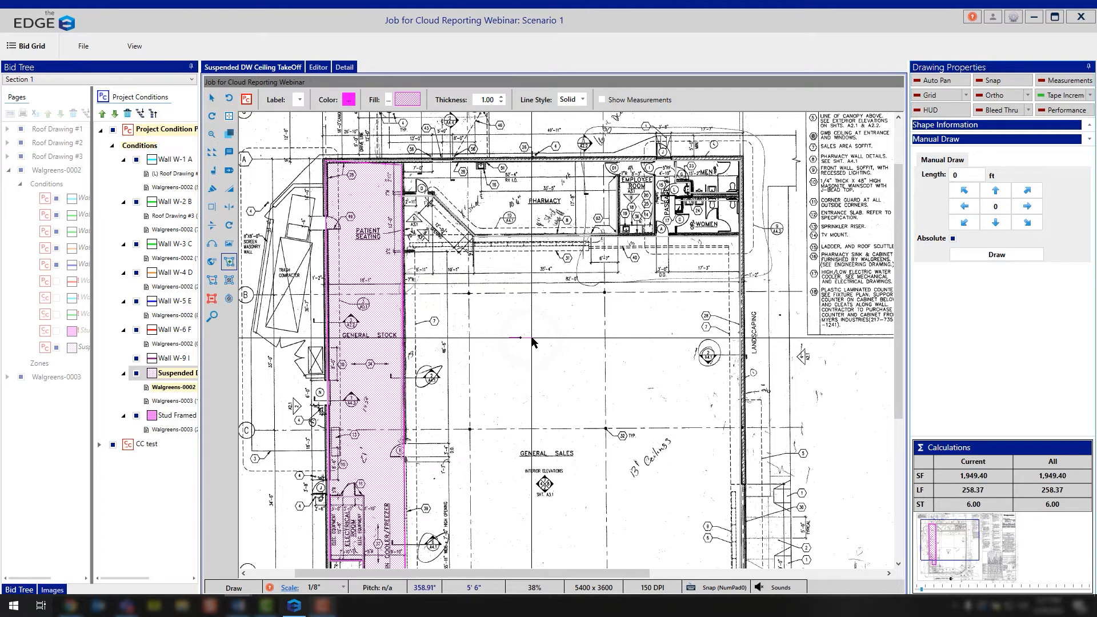
right_click(531, 338)
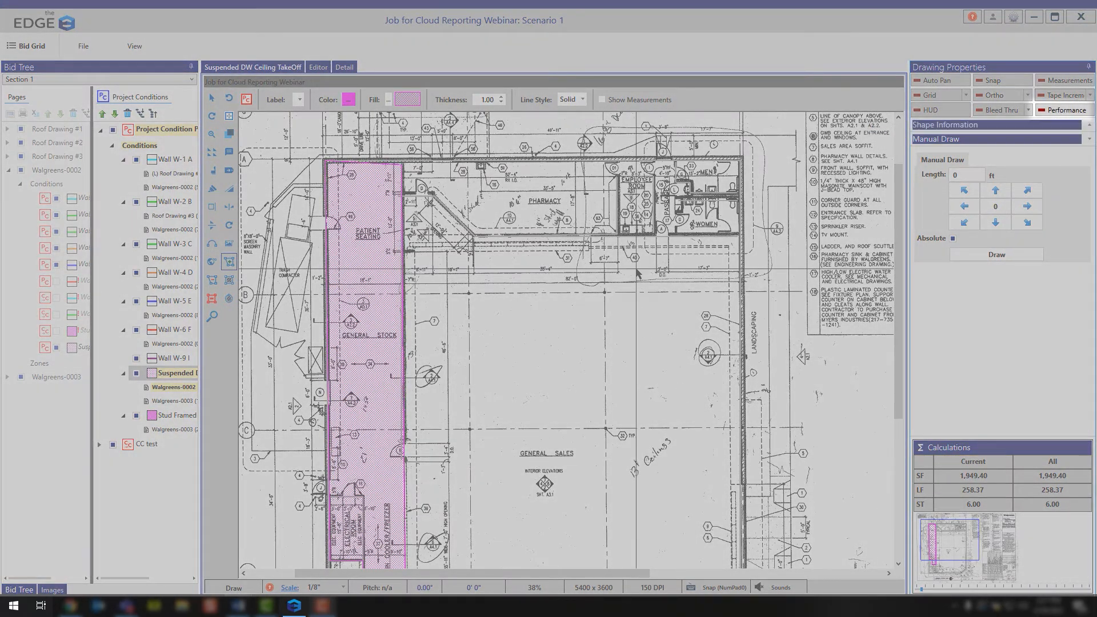
Try Performance mode while zooming from the whole floor plan into the Patient Seating and Pharmacy area, and turn it off
scroll(567, 292, down, 2)
scroll(567, 292, down, 1)
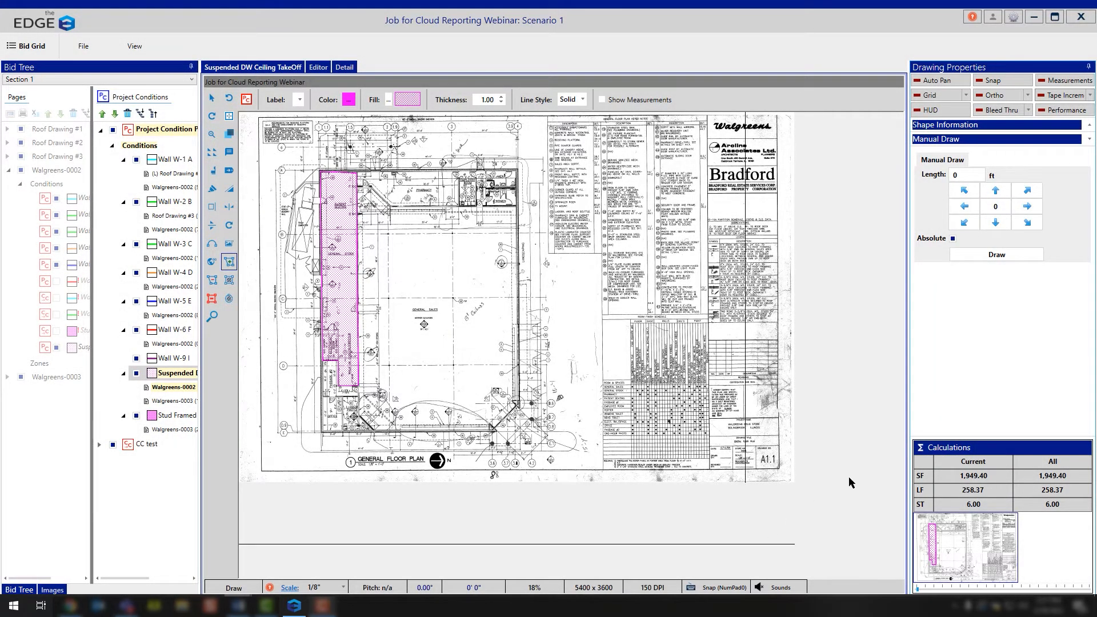
click(1064, 111)
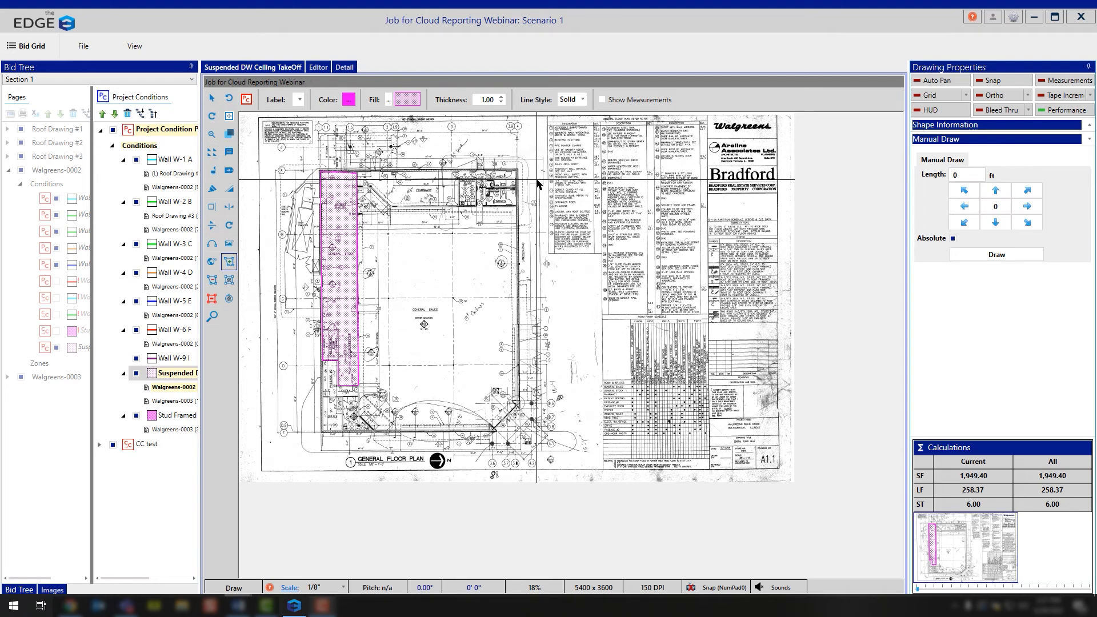
scroll(537, 203, up, 1)
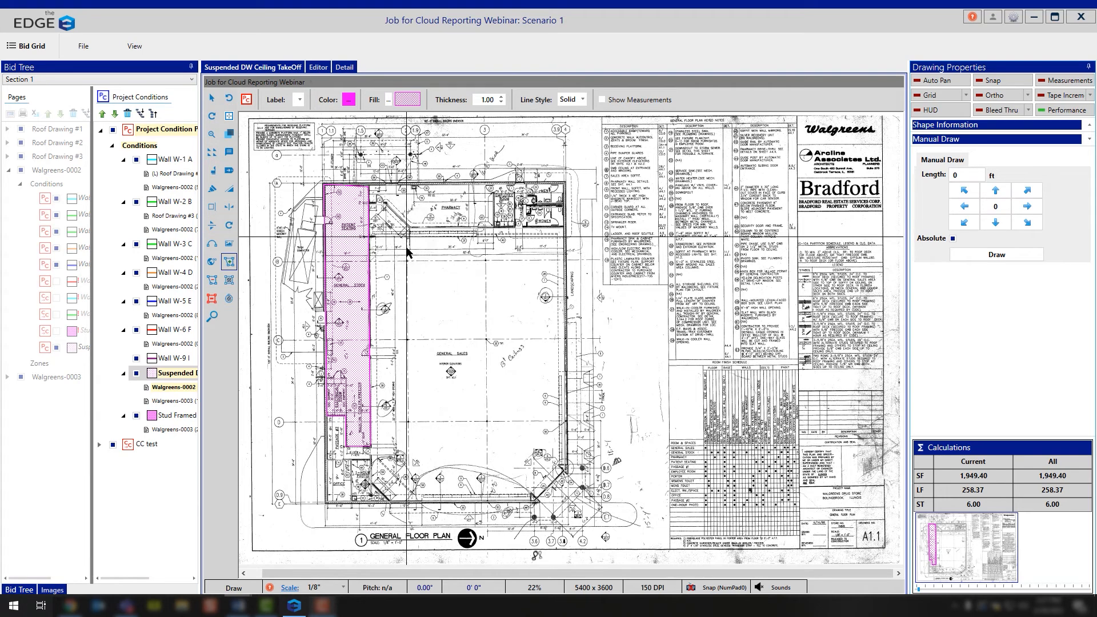
scroll(400, 251, up, 1)
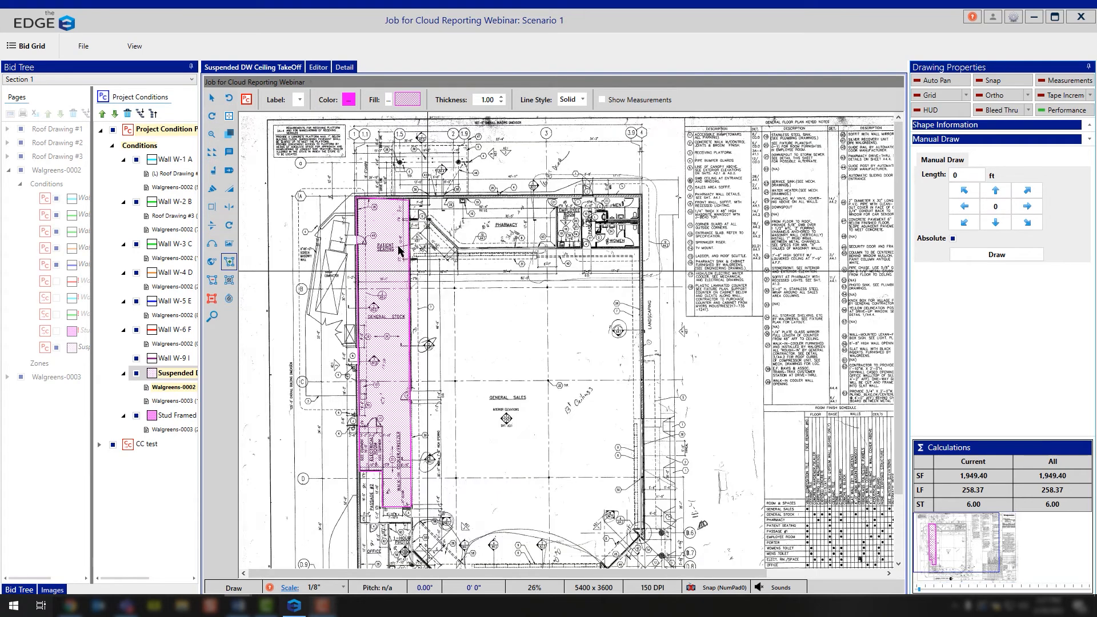
scroll(456, 294, up, 1)
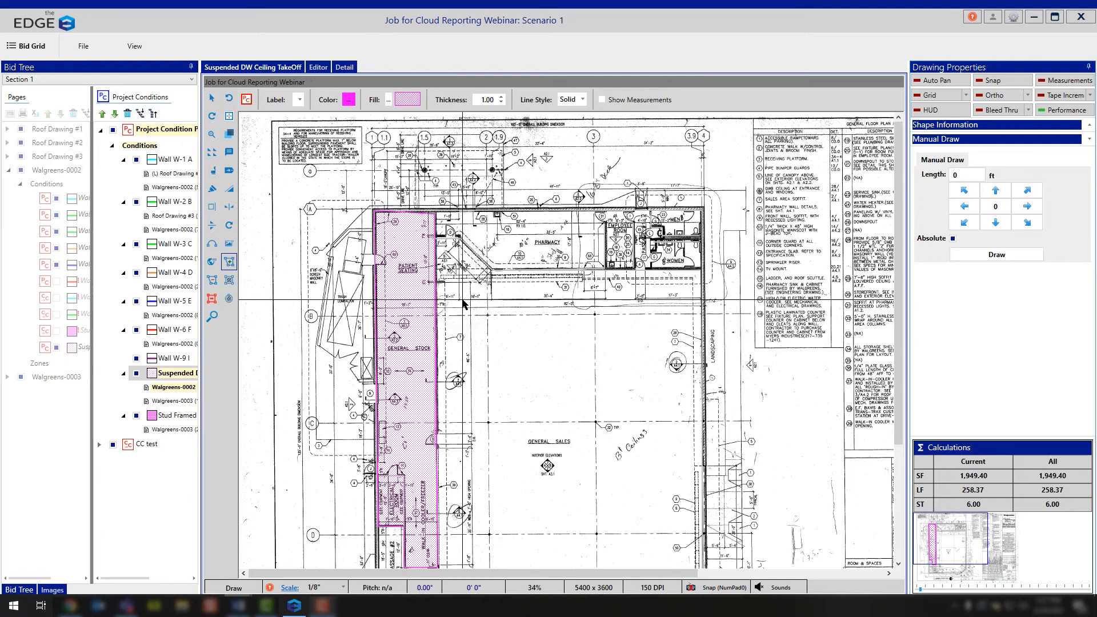
scroll(455, 295, up, 3)
scroll(566, 348, up, 3)
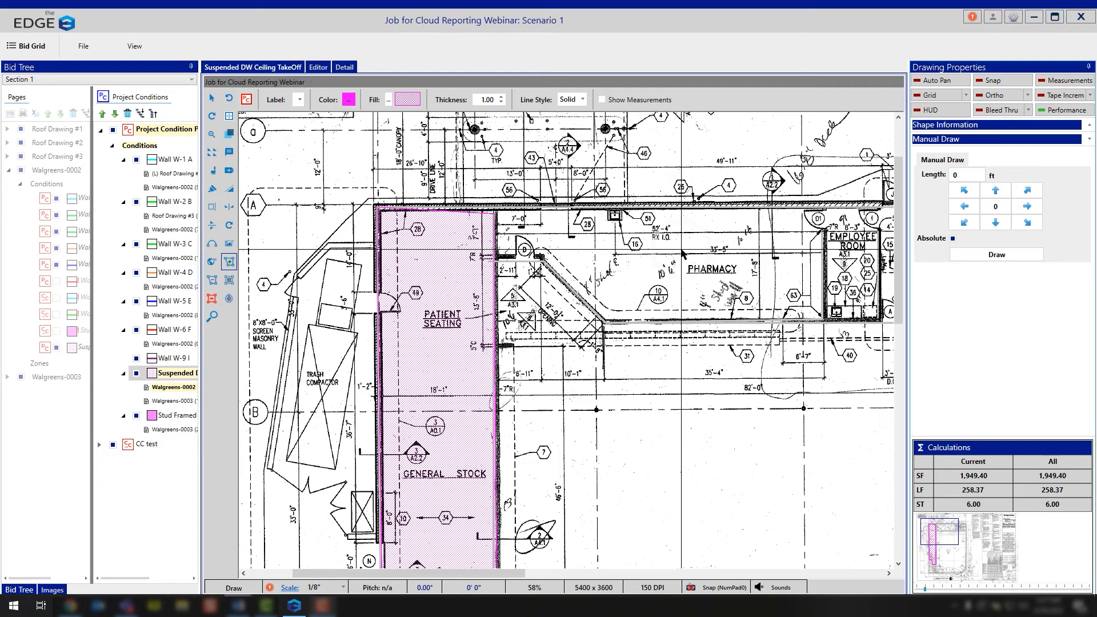
click(1073, 111)
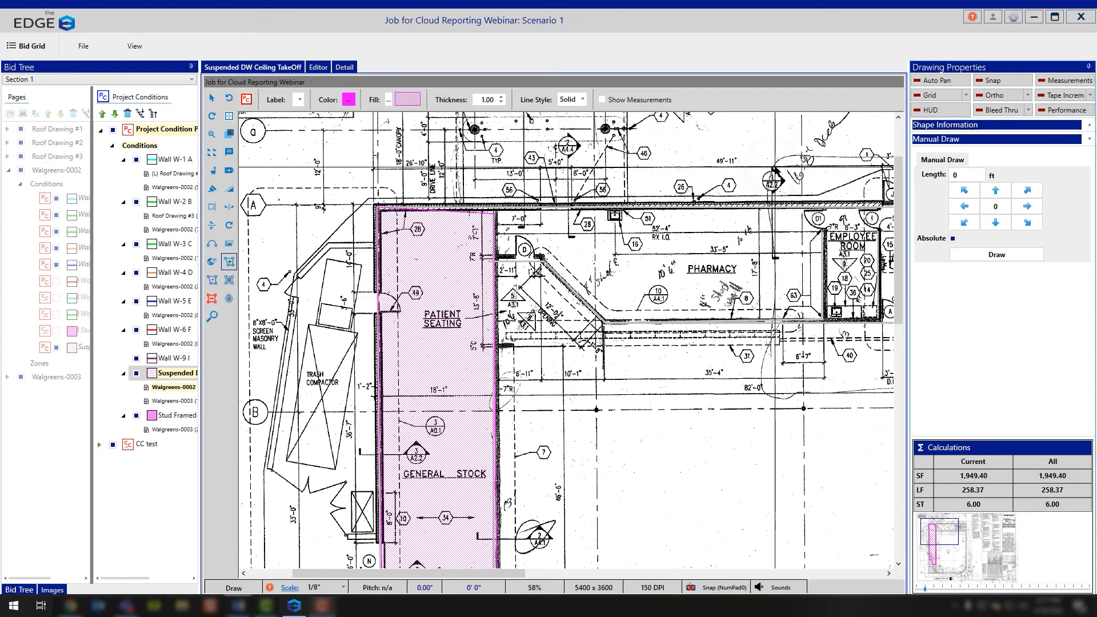